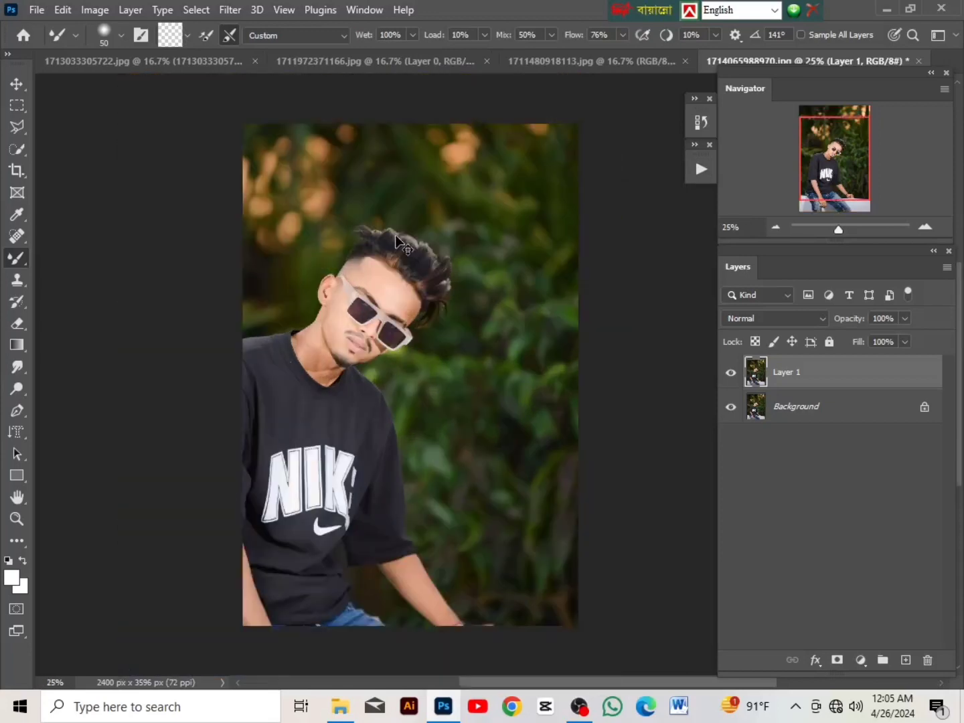
Step: Open the Camera Raw filter on Layer 1 and apply the favorite preset Portet Color grading Akash EditZ at 100
key("ctrl+minus")
key("ctrl+plus")
key("ctrl+minus")
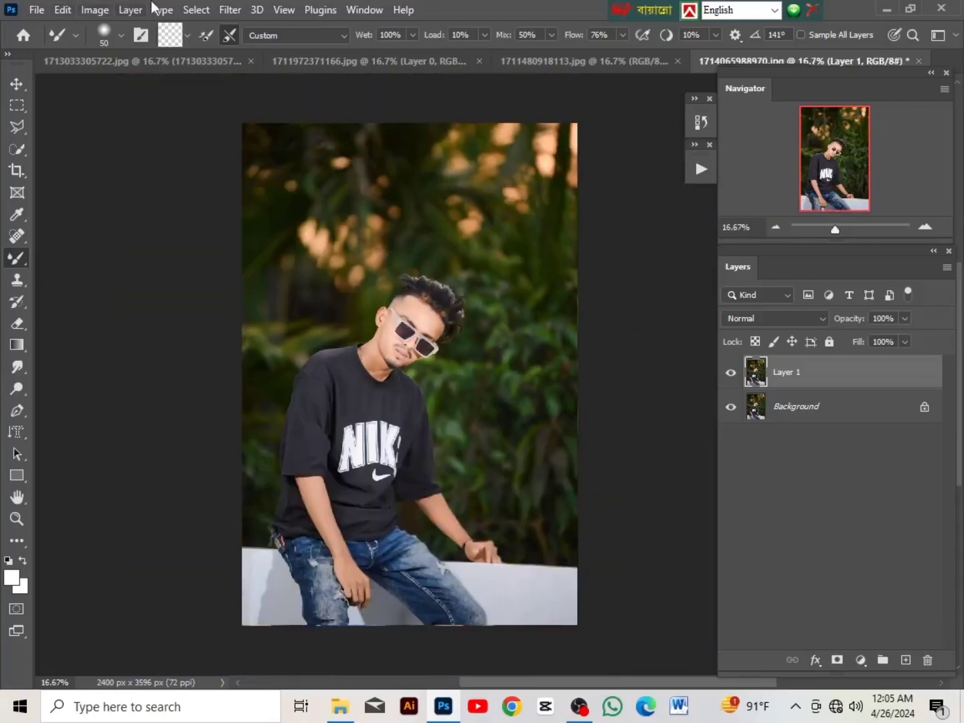
left_click(229, 8)
left_click(275, 136)
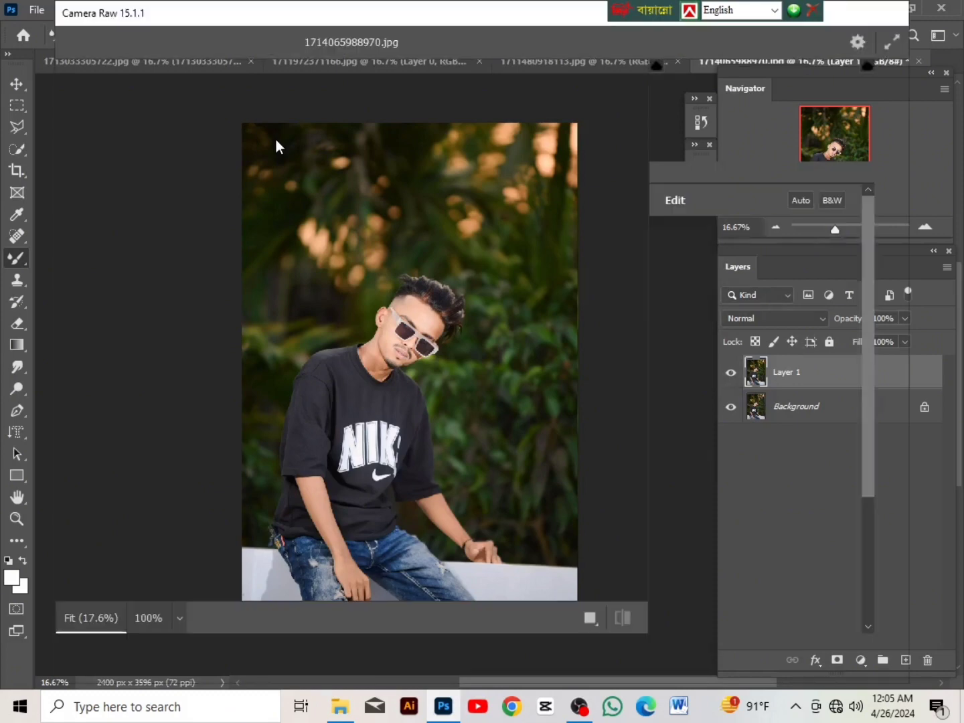
key("ctrl+minus")
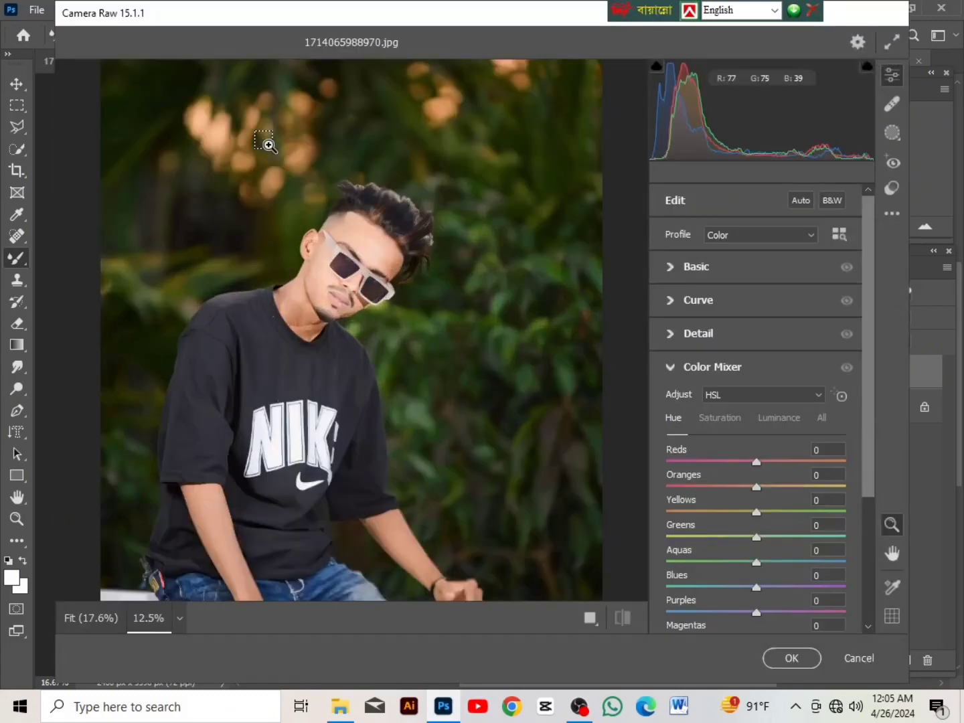
left_click(890, 190)
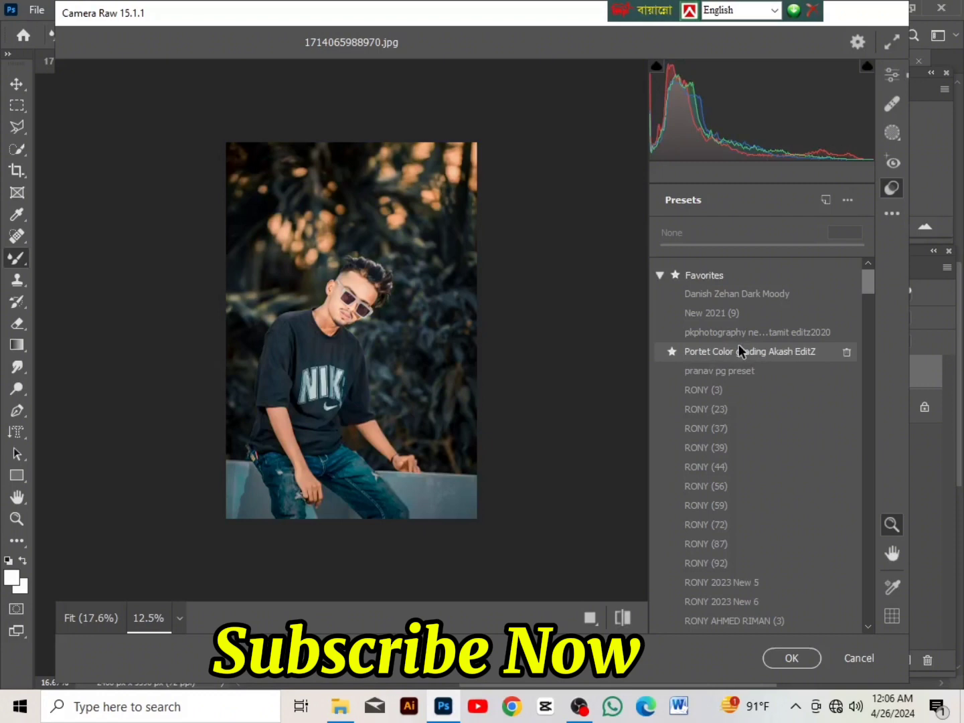
key("ctrl+plus")
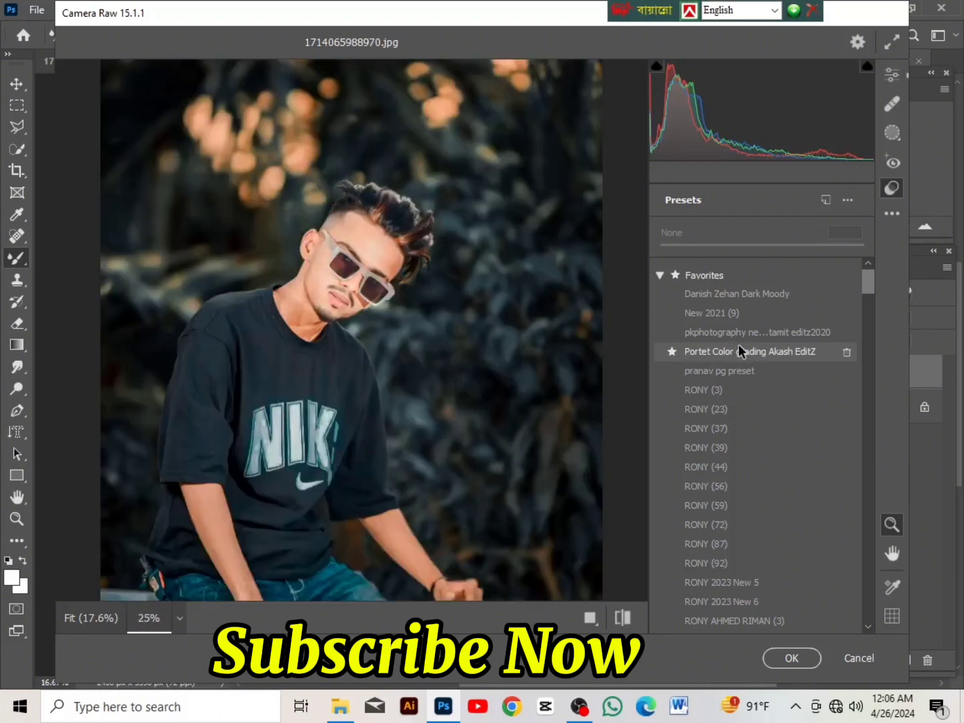
left_click(743, 347)
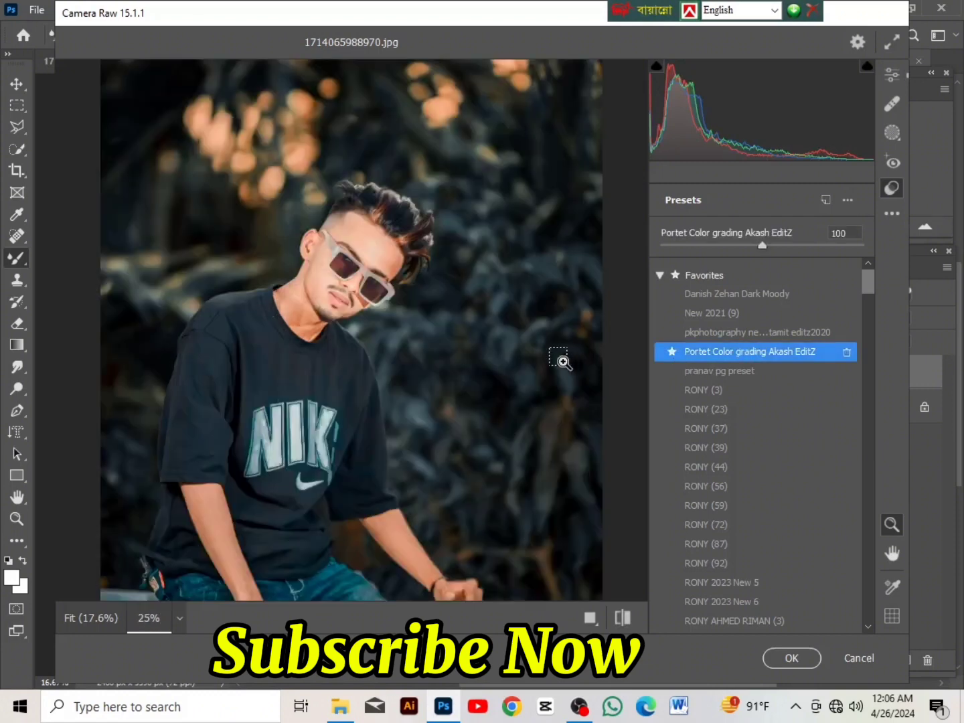
key("ctrl+minus")
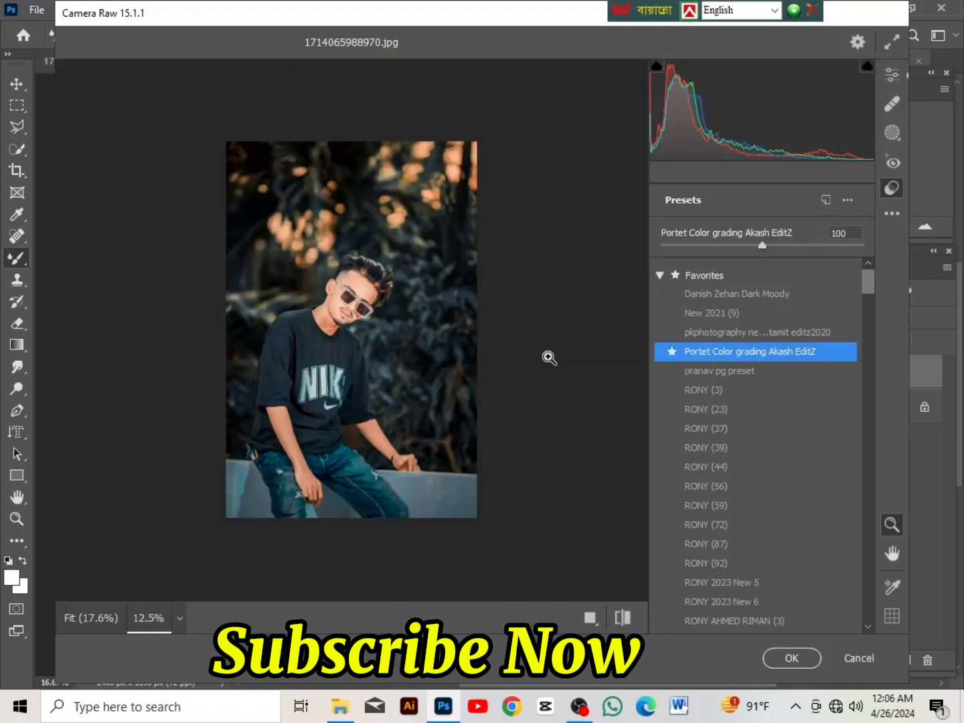
Step: In the Color Mixer, set the Oranges hue to +52, the Reds saturation to +30 and the Oranges saturation to -50
left_click(893, 79)
scroll(745, 379, "down", 5)
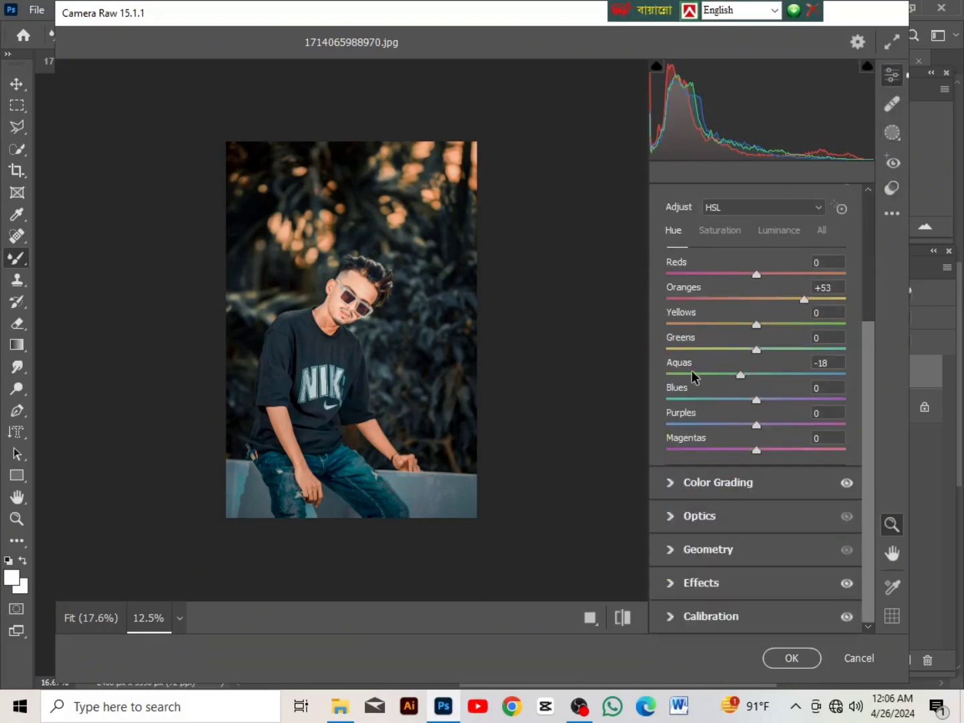
left_click(413, 345)
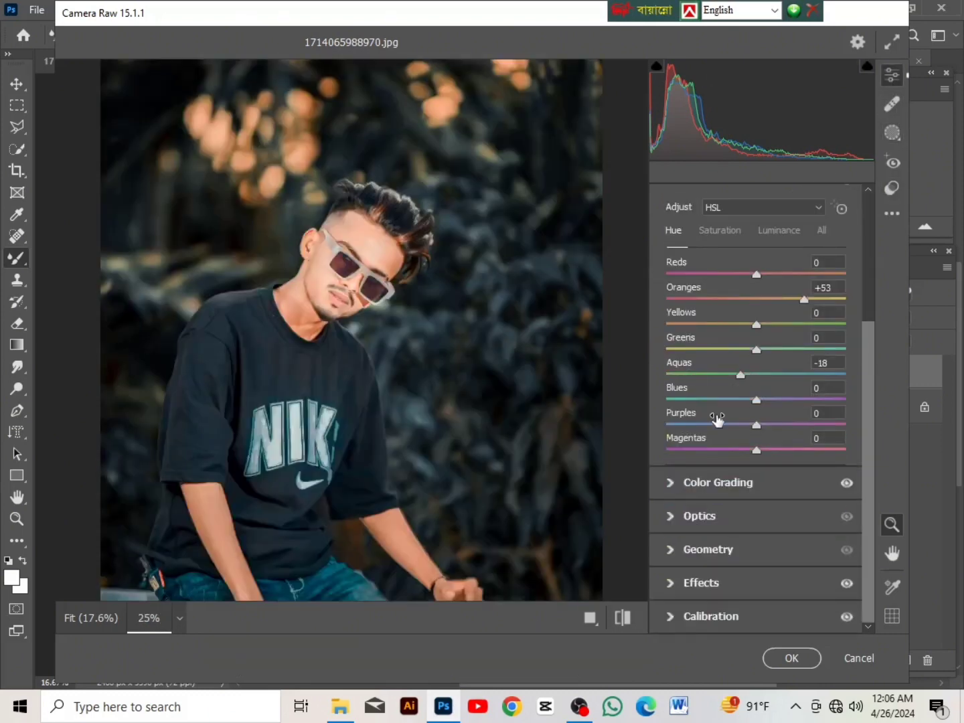
scroll(748, 383, "up", 2)
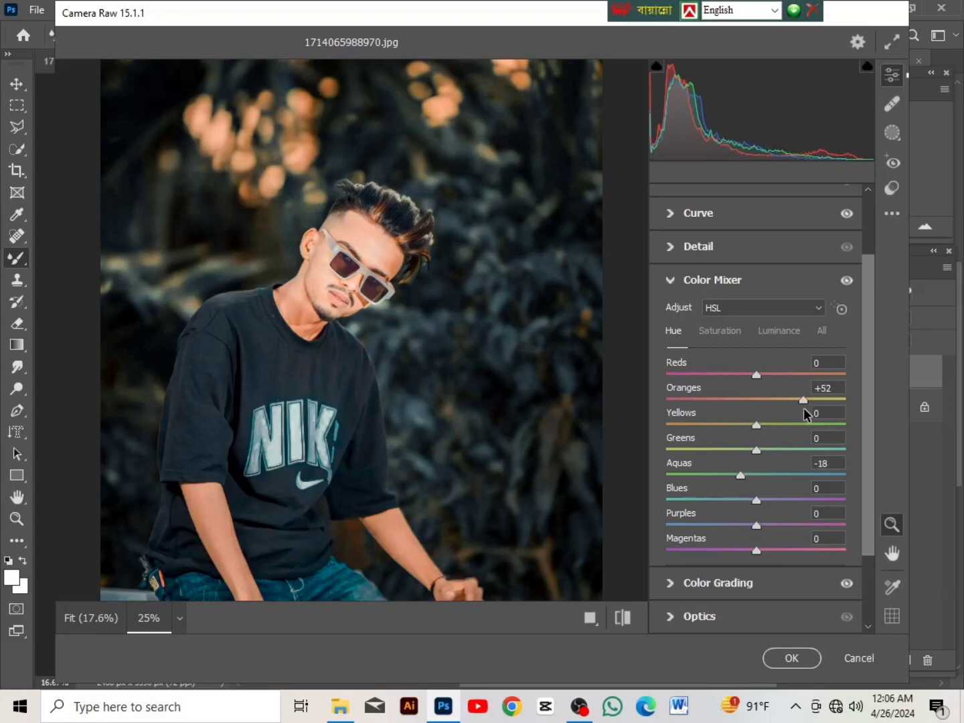
left_click(710, 331)
key("ctrl+minus")
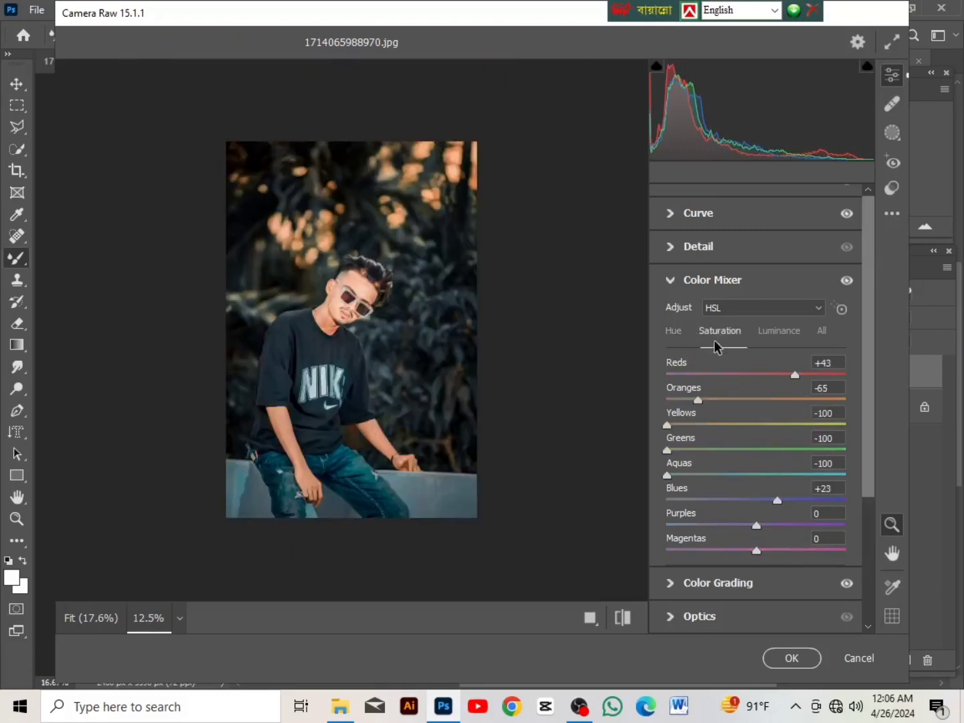
mouse_move(701, 400)
left_mouse_down()
mouse_move(724, 400)
mouse_move(700, 406)
left_mouse_up()
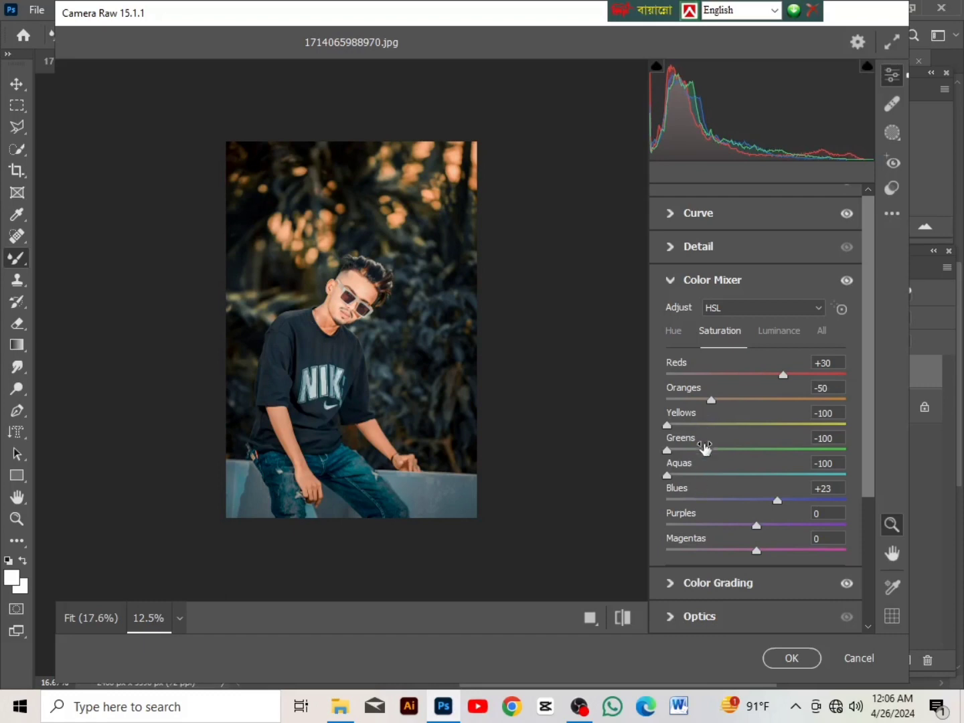
Step: Adjust the black end point of the point curve slightly and apply the Camera Raw filter
scroll(705, 447, "up", 2)
left_click(716, 304)
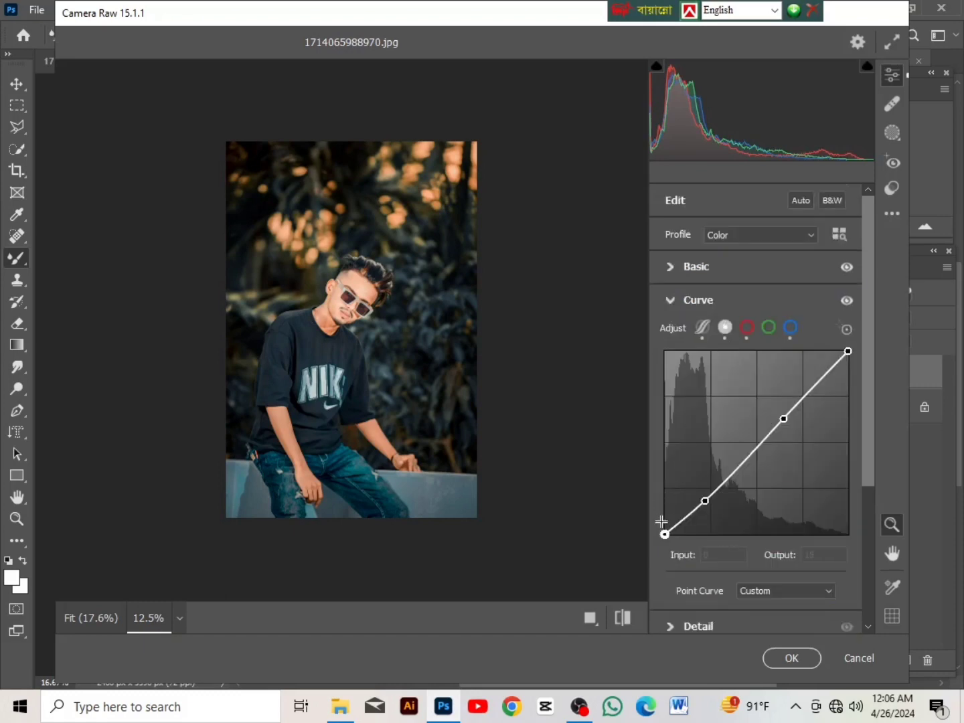
mouse_move(664, 534)
left_mouse_down()
mouse_move(691, 529)
mouse_move(677, 533)
mouse_move(685, 533)
mouse_move(684, 515)
mouse_move(665, 516)
mouse_move(691, 514)
mouse_move(691, 526)
mouse_move(673, 533)
left_mouse_up()
left_click(790, 657)
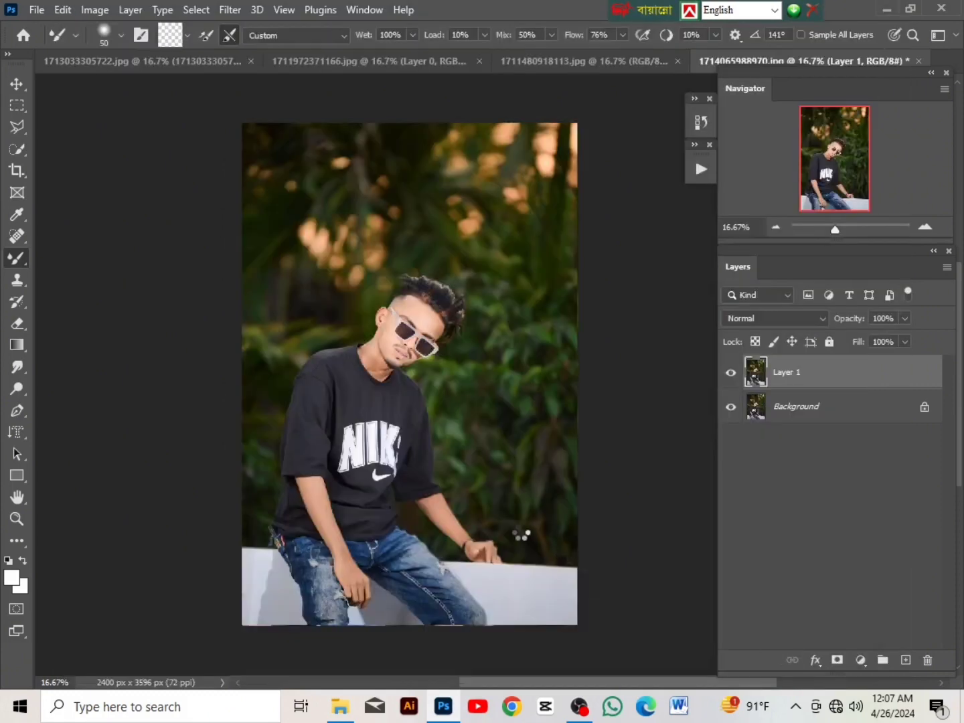
Step: Use Liquify with a size 378 forward-warp brush to push the man's hair upward and outward, and apply the filter
key("ctrl+plus")
scroll(326, 384, "up", 1)
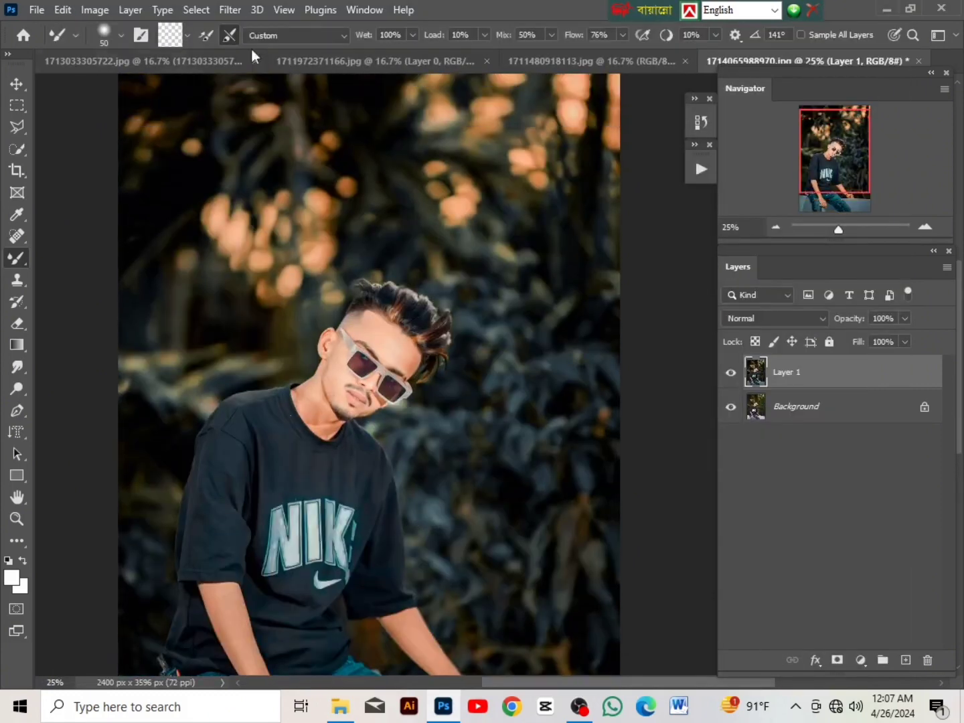
left_click(230, 8)
left_click(271, 166)
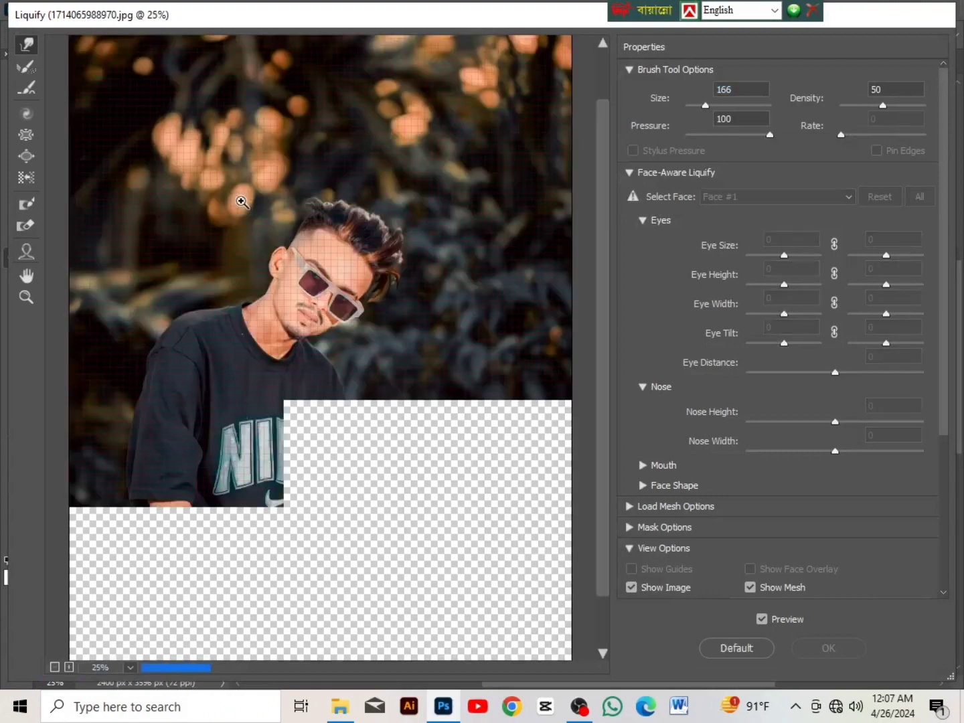
key("ctrl+plus")
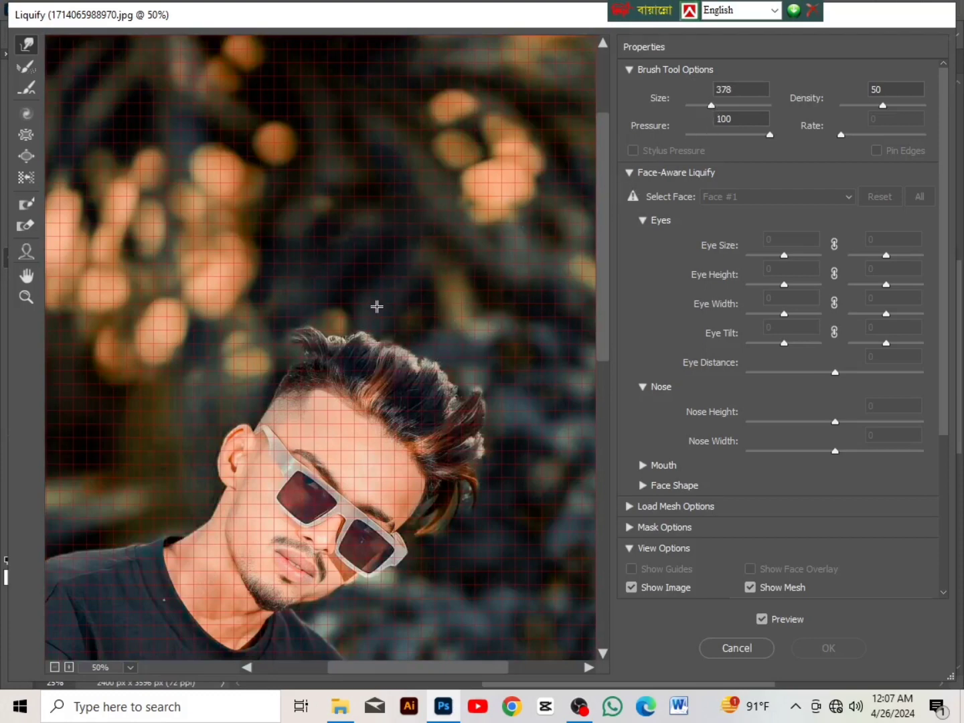
mouse_move(376, 308)
left_mouse_down()
mouse_move(355, 293)
mouse_move(353, 273)
mouse_move(393, 308)
mouse_move(392, 344)
mouse_move(420, 330)
mouse_move(454, 357)
mouse_move(464, 351)
mouse_move(385, 333)
mouse_move(323, 289)
mouse_move(434, 337)
mouse_move(370, 309)
left_mouse_up()
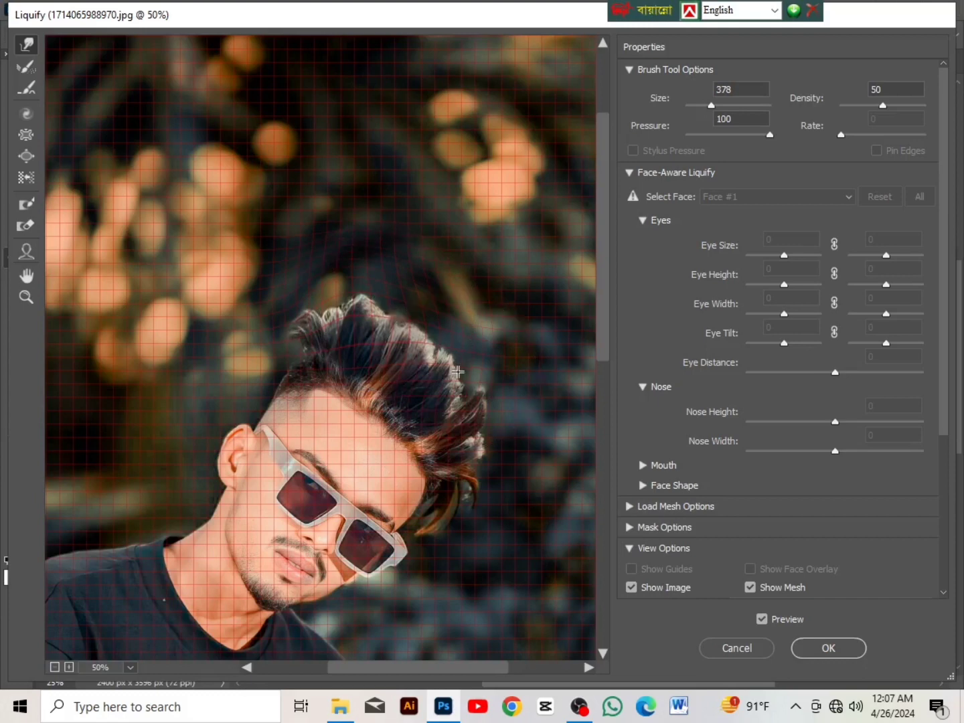
mouse_move(472, 432)
left_mouse_down()
mouse_move(469, 420)
mouse_move(459, 441)
mouse_move(462, 485)
mouse_move(441, 394)
mouse_move(461, 470)
mouse_move(389, 384)
left_mouse_up()
mouse_move(327, 321)
left_mouse_down()
mouse_move(318, 296)
mouse_move(391, 310)
left_mouse_up()
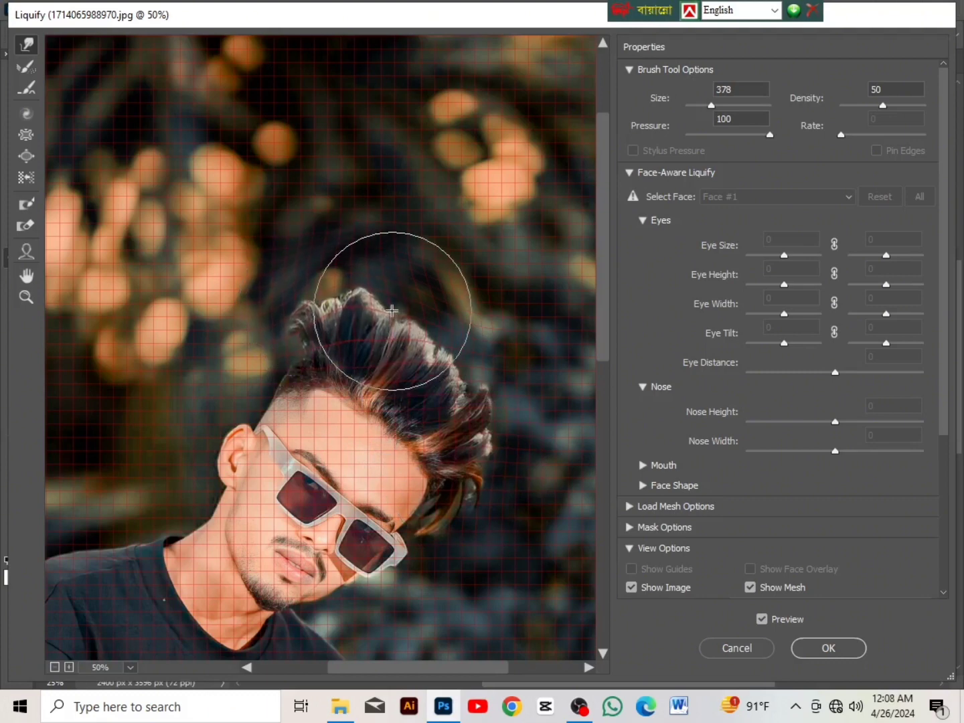
left_click(828, 645)
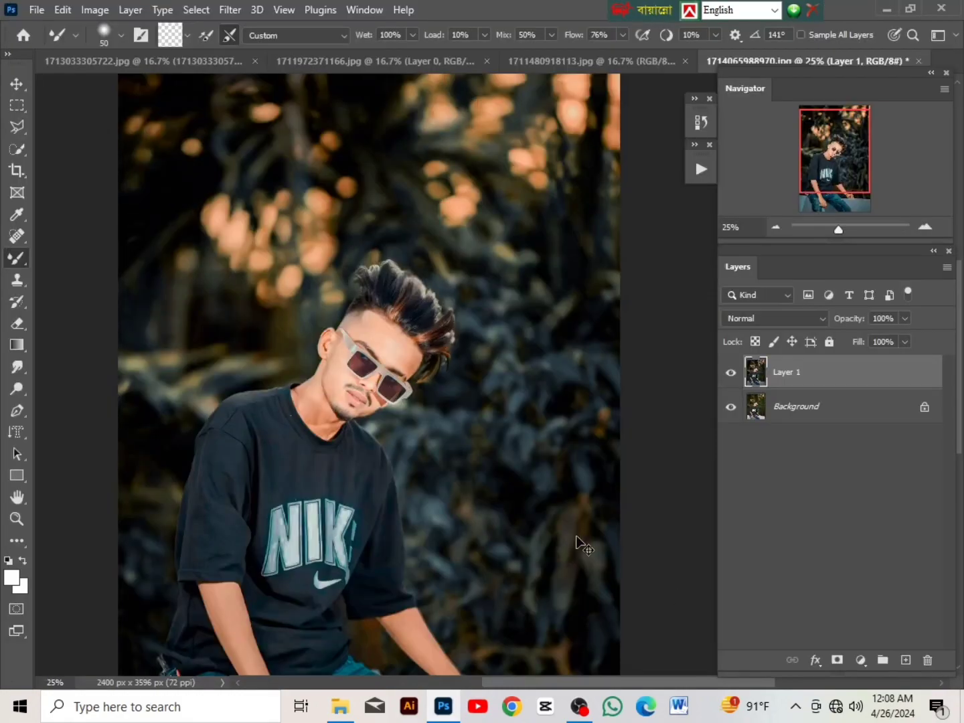
Step: Inspect the reshaped hair and compare the graded Layer 1 with the original by toggling its visibility
key("ctrl+plus")
left_click_drag(217, 402, 284, 318)
key("ctrl+minus")
key("ctrl+minus")
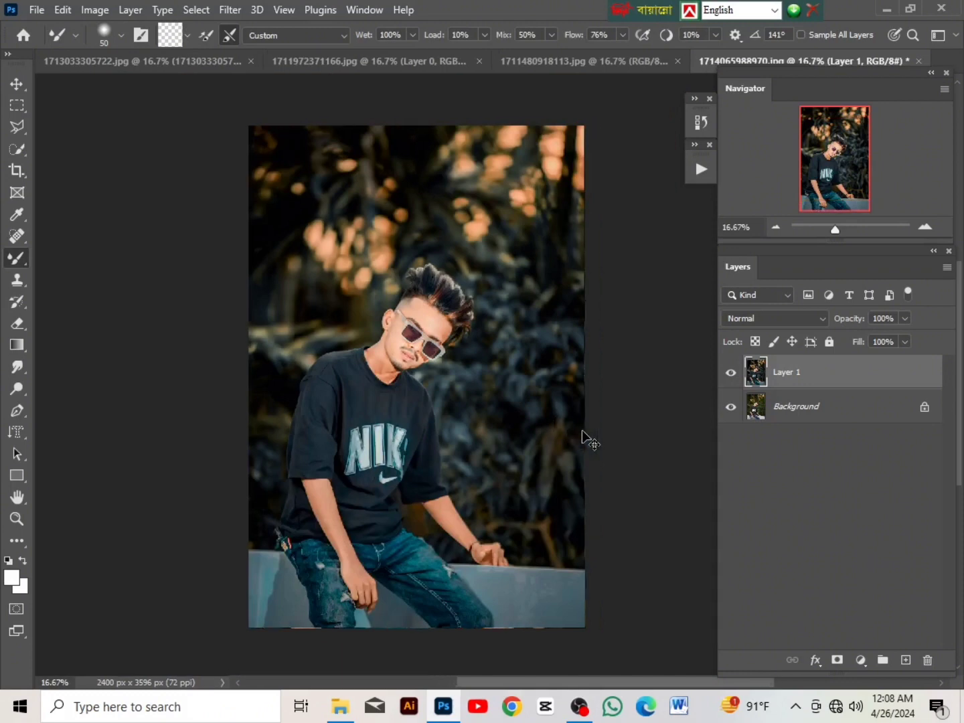
left_click(731, 377)
left_click(732, 377)
left_click(731, 377)
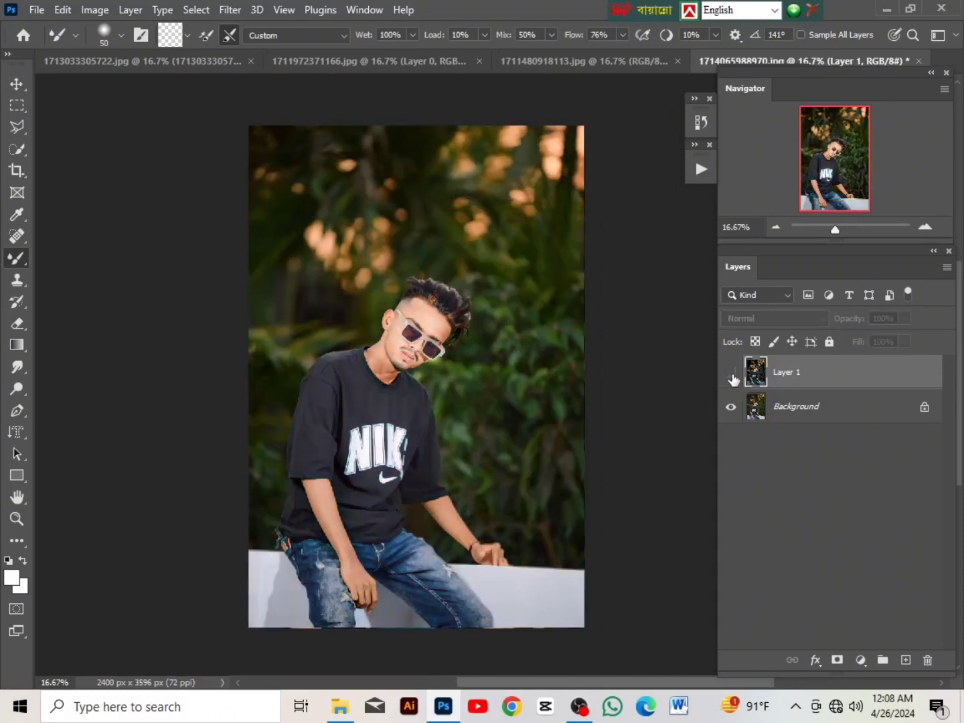
left_click(731, 377)
left_click(732, 377)
left_click(731, 377)
left_click(731, 377)
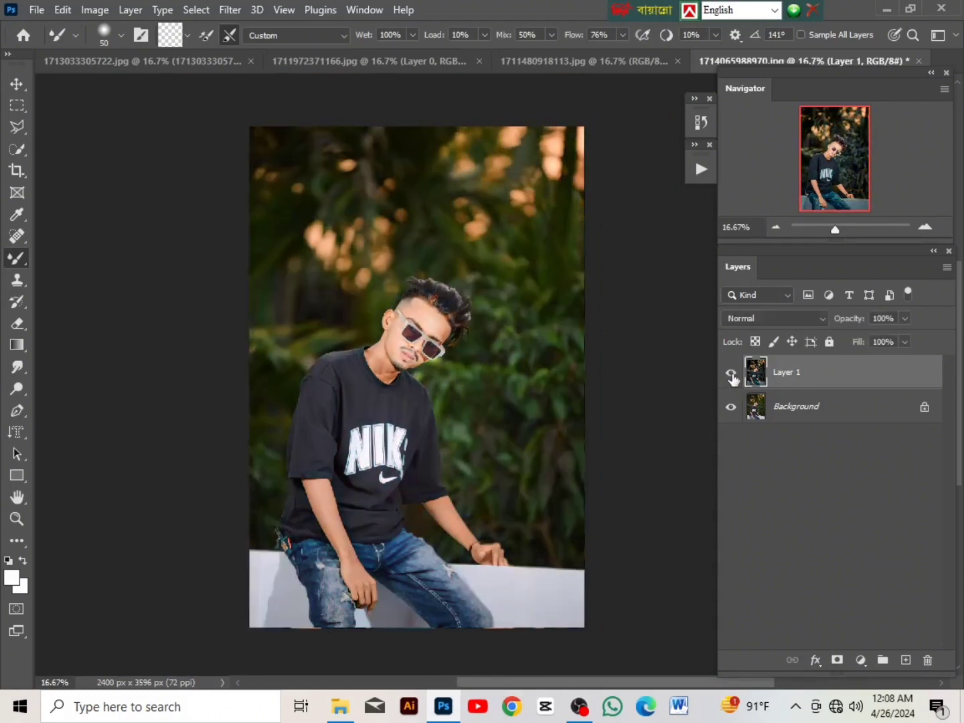
left_click(731, 377)
left_click(731, 375)
left_click(731, 376)
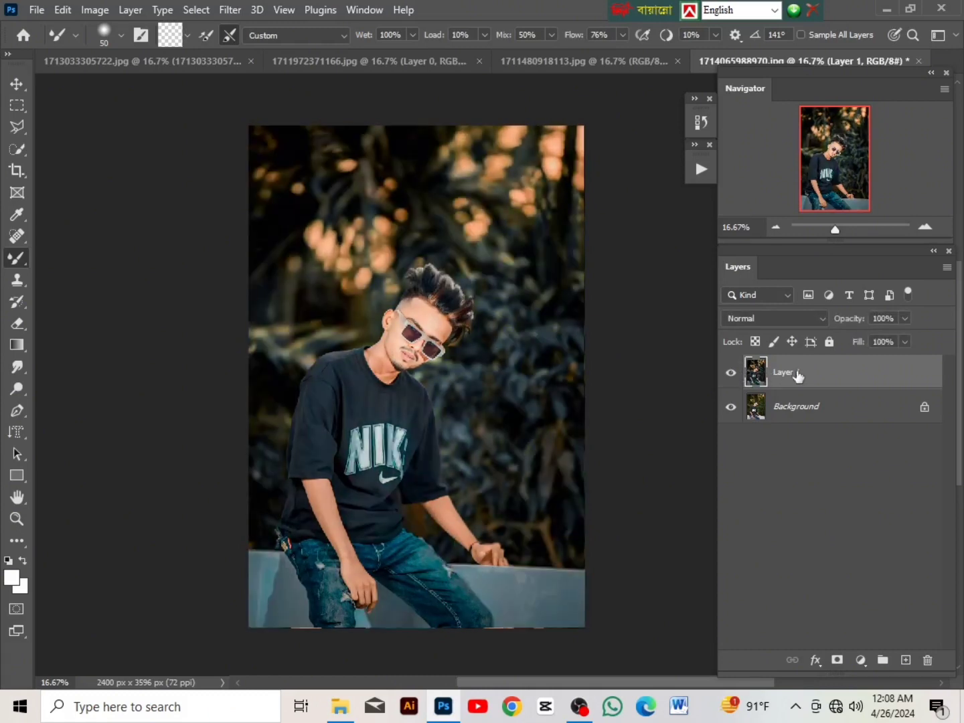
Step: Merge Layer 1 down into the Background layer
right_click(795, 375)
key("Escape")
key("ctrl+e")
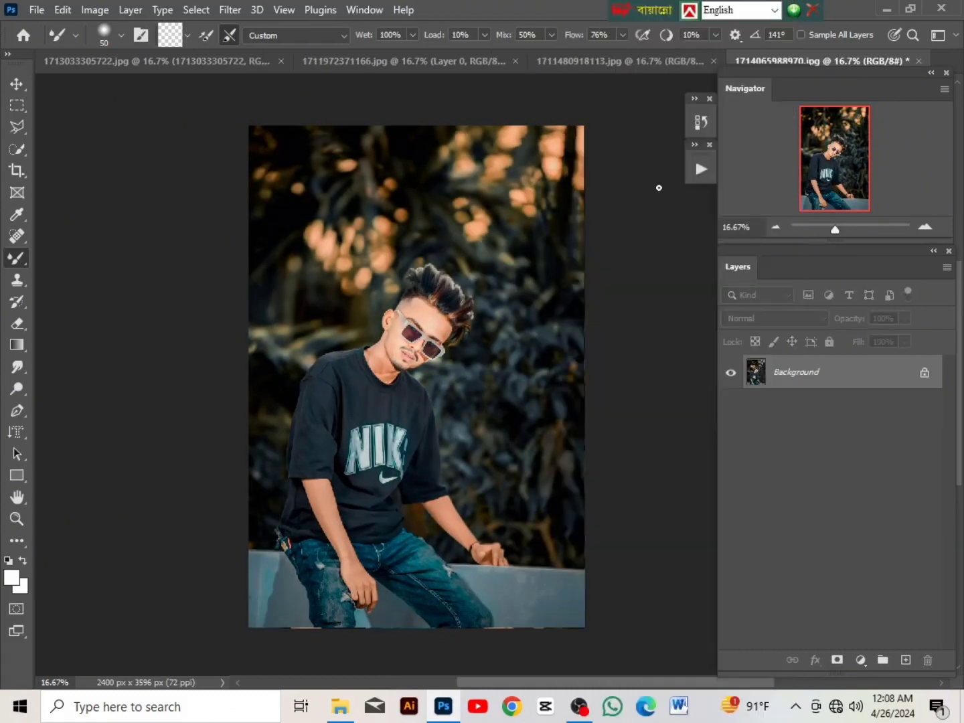
Step: Run the SHAGOR EDITZ action to build the retouching layers, accepting a Gaussian Blur radius of 3 pixels
left_click(700, 170)
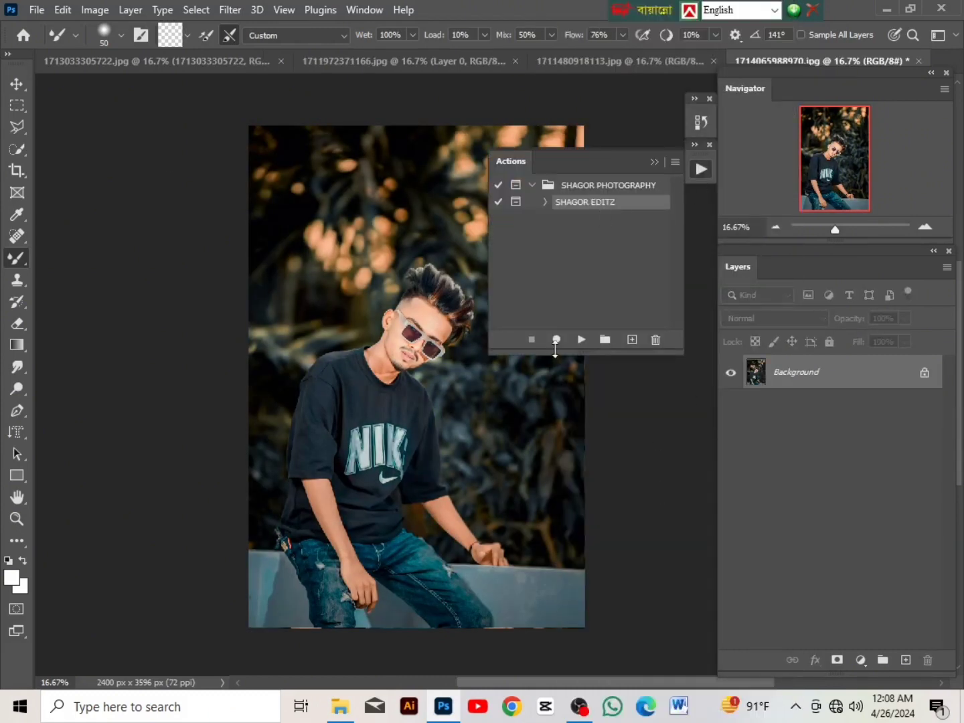
left_click(583, 340)
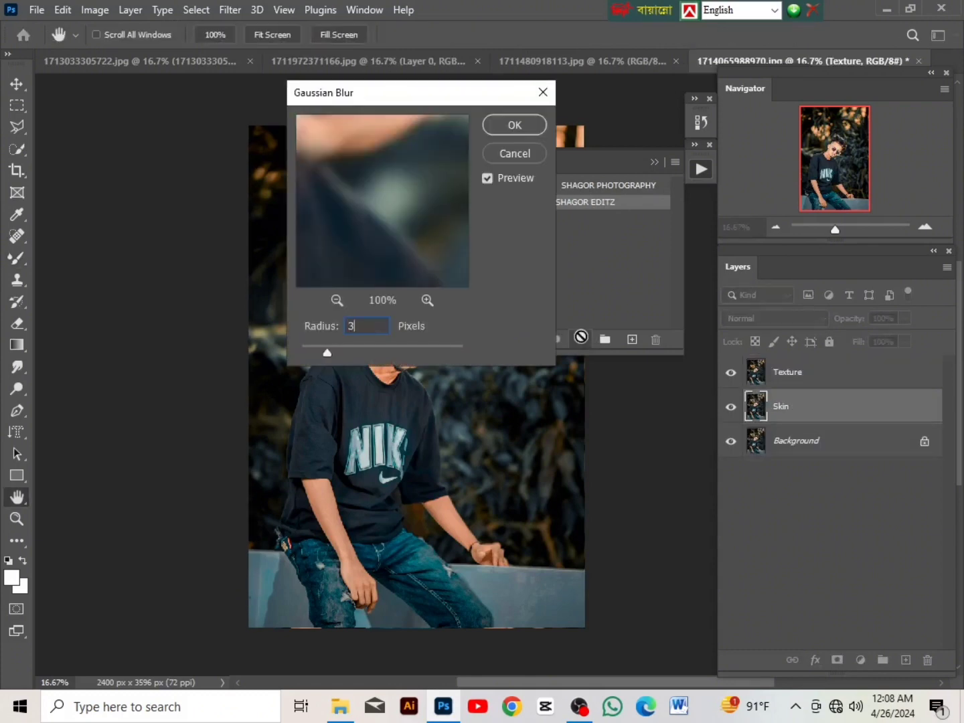
key("Return")
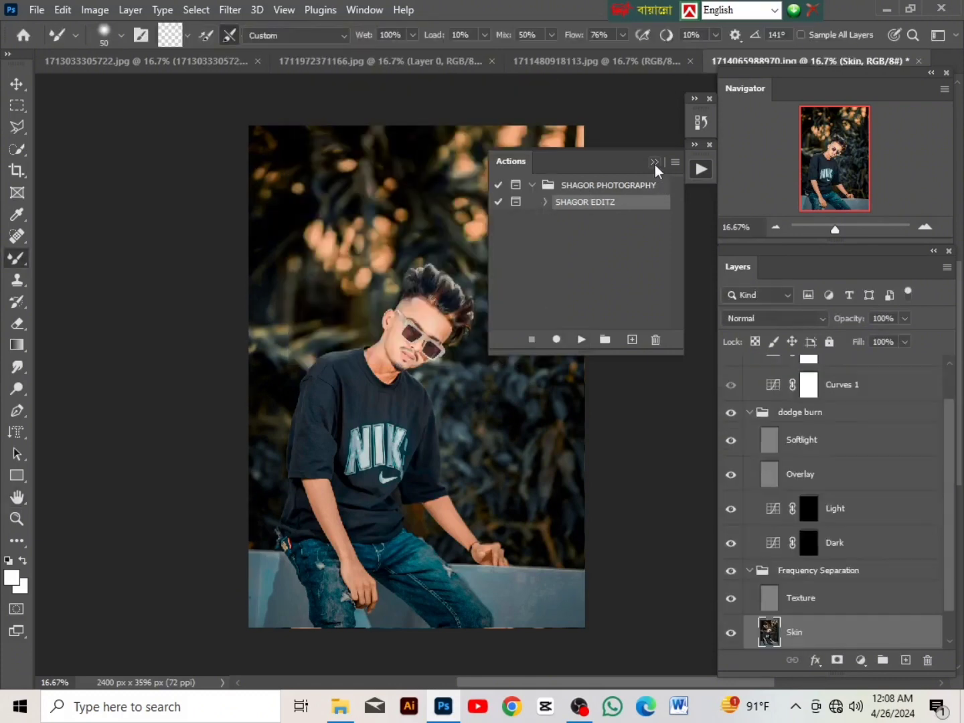
Step: Hide the Texture layer and show Group 1 for a black-and-white view of the photo
left_click(655, 163)
scroll(738, 455, "up", 2)
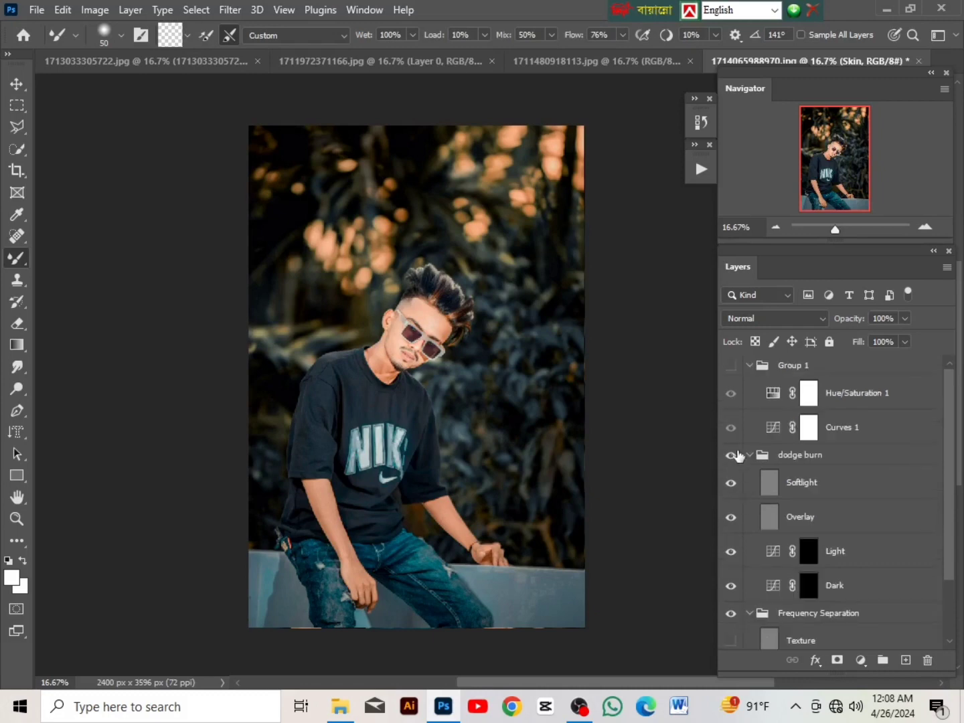
left_click(731, 366)
Step: Smooth the skin tones across the lower neck on the Skin layer with a 50 px Mixer Brush
right_click(25, 270)
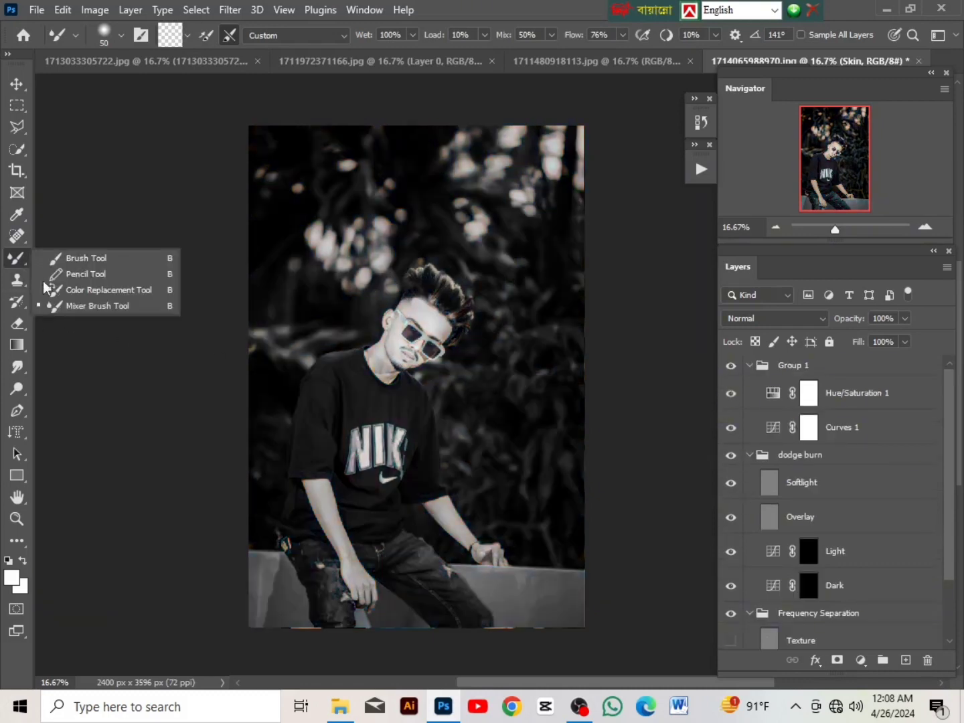
left_click(75, 308)
key("ctrl+plus")
key("ctrl+plus")
key("ctrl+plus")
key("ctrl+plus")
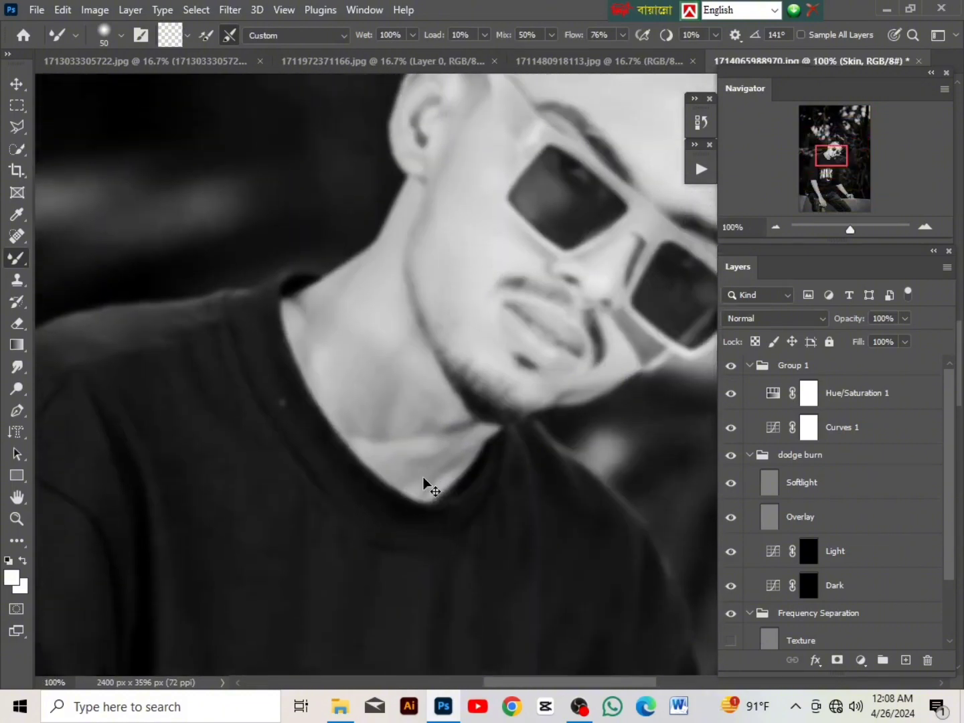
key("ctrl+plus")
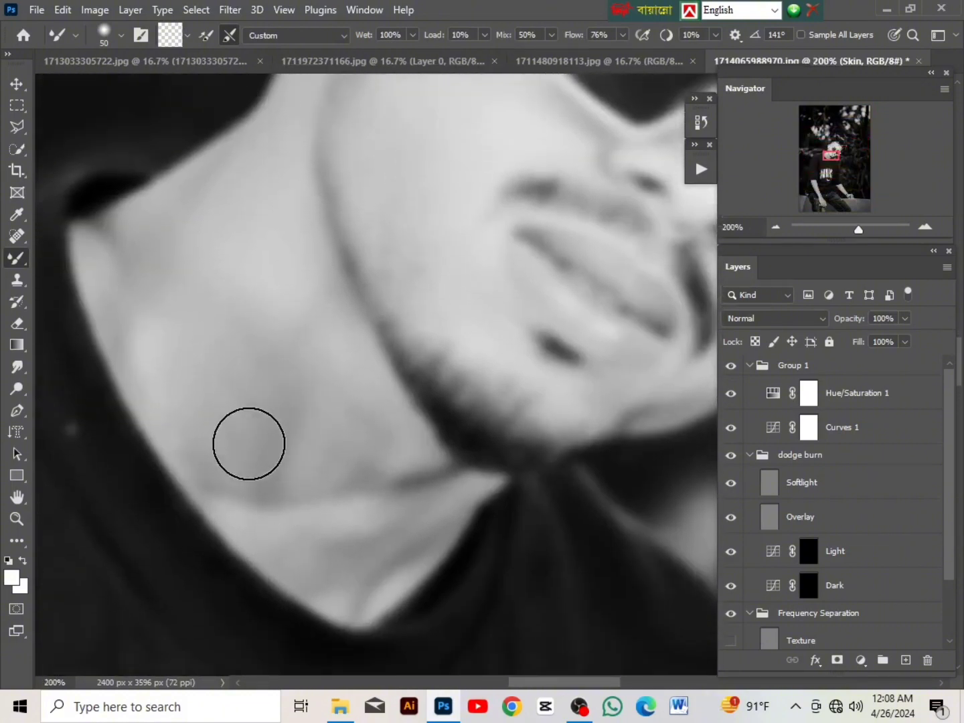
mouse_move(236, 442)
left_mouse_down()
mouse_move(292, 523)
mouse_move(211, 448)
mouse_move(249, 513)
left_mouse_up()
left_click_drag(209, 434, 312, 521)
left_click_drag(231, 368, 317, 487)
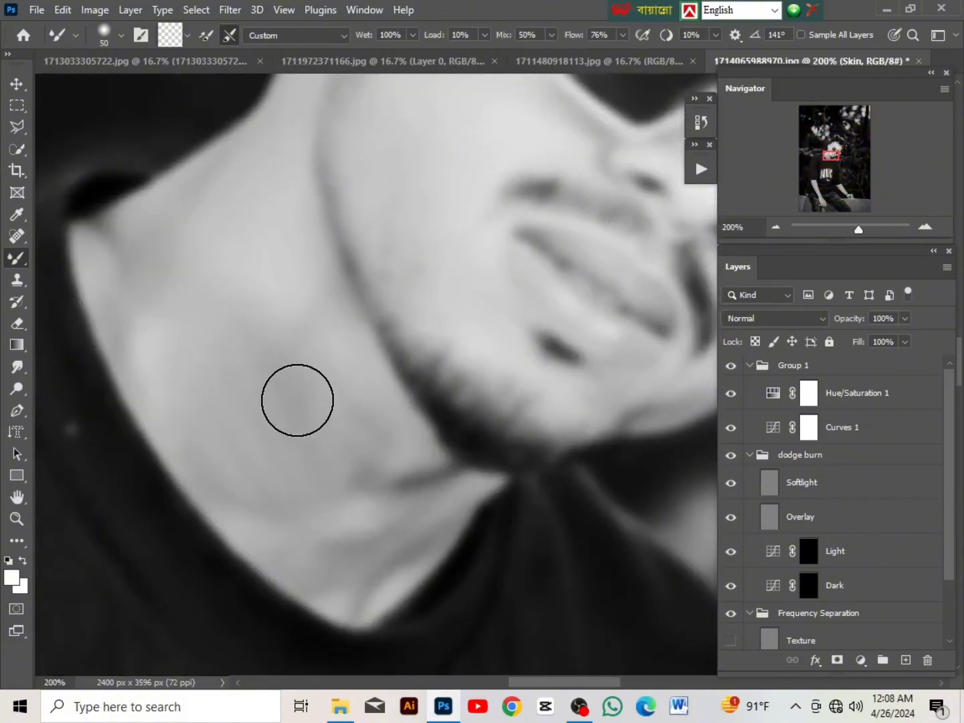
left_click_drag(297, 400, 338, 564)
left_click_drag(279, 362, 344, 479)
mouse_move(320, 392)
left_mouse_down()
mouse_move(364, 475)
mouse_move(371, 521)
mouse_move(422, 497)
mouse_move(385, 448)
mouse_move(442, 497)
mouse_move(371, 566)
mouse_move(367, 479)
mouse_move(382, 494)
mouse_move(357, 517)
mouse_move(366, 585)
mouse_move(310, 585)
mouse_move(359, 474)
mouse_move(359, 450)
mouse_move(279, 482)
mouse_move(276, 518)
mouse_move(330, 411)
mouse_move(299, 404)
mouse_move(219, 449)
mouse_move(263, 385)
mouse_move(270, 327)
mouse_move(220, 370)
mouse_move(225, 483)
left_mouse_up()
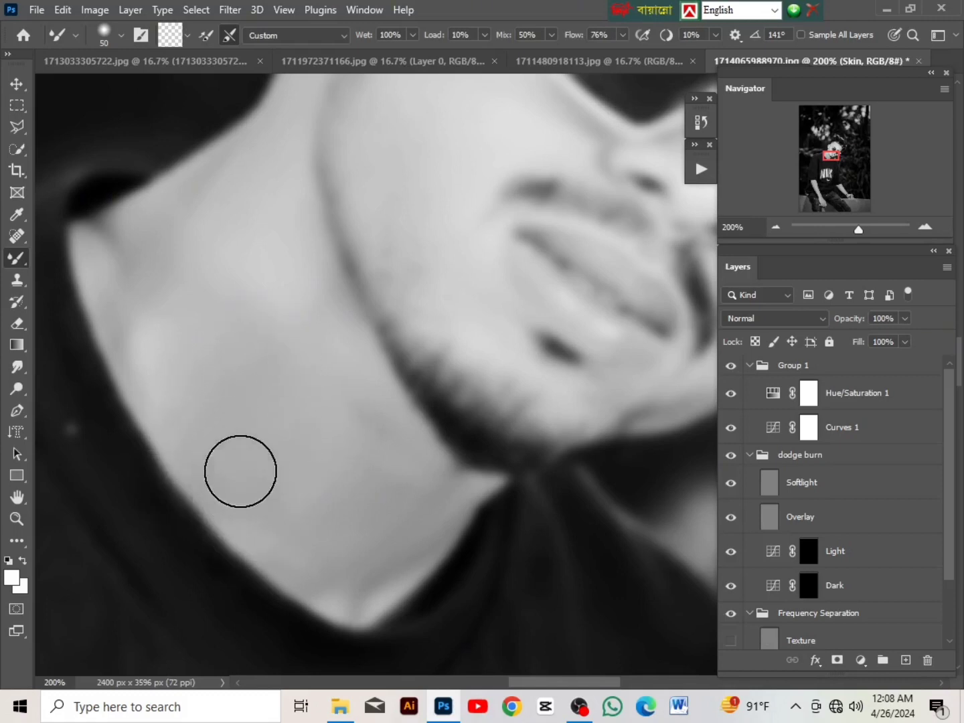
Step: Smooth the skin tones across the neck on the Skin layer with a 61 px Mixer Brush
scroll(215, 432, "up", 4)
right_click(216, 432)
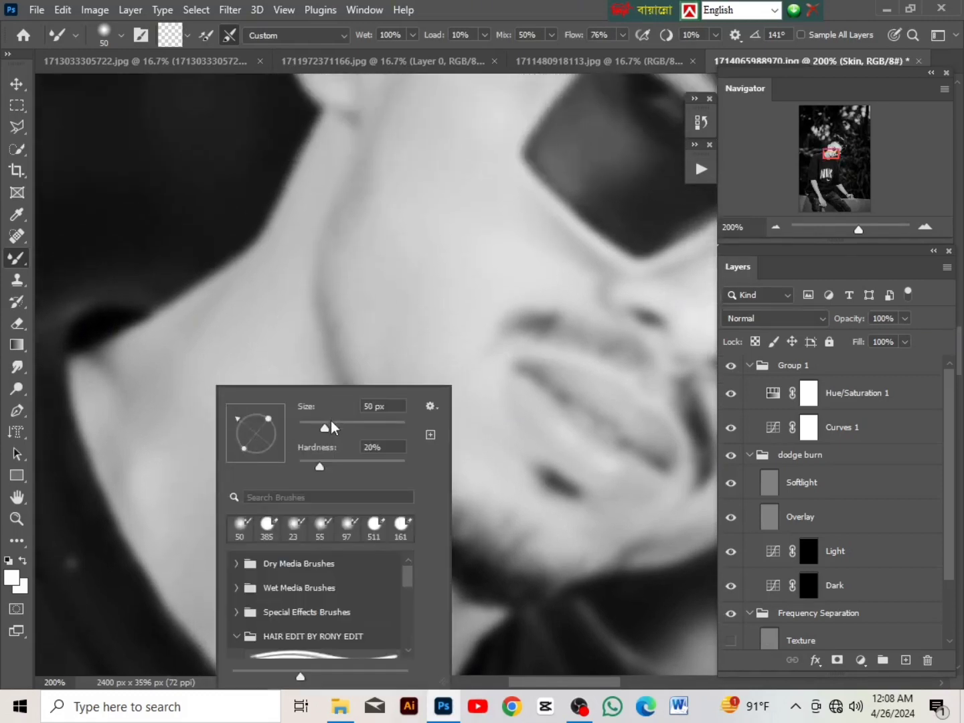
left_click_drag(330, 423, 336, 424)
mouse_move(181, 453)
left_mouse_down()
mouse_move(187, 498)
mouse_move(101, 404)
mouse_move(191, 463)
mouse_move(185, 489)
mouse_move(205, 366)
mouse_move(205, 408)
mouse_move(262, 391)
mouse_move(278, 430)
mouse_move(254, 322)
mouse_move(385, 580)
left_mouse_up()
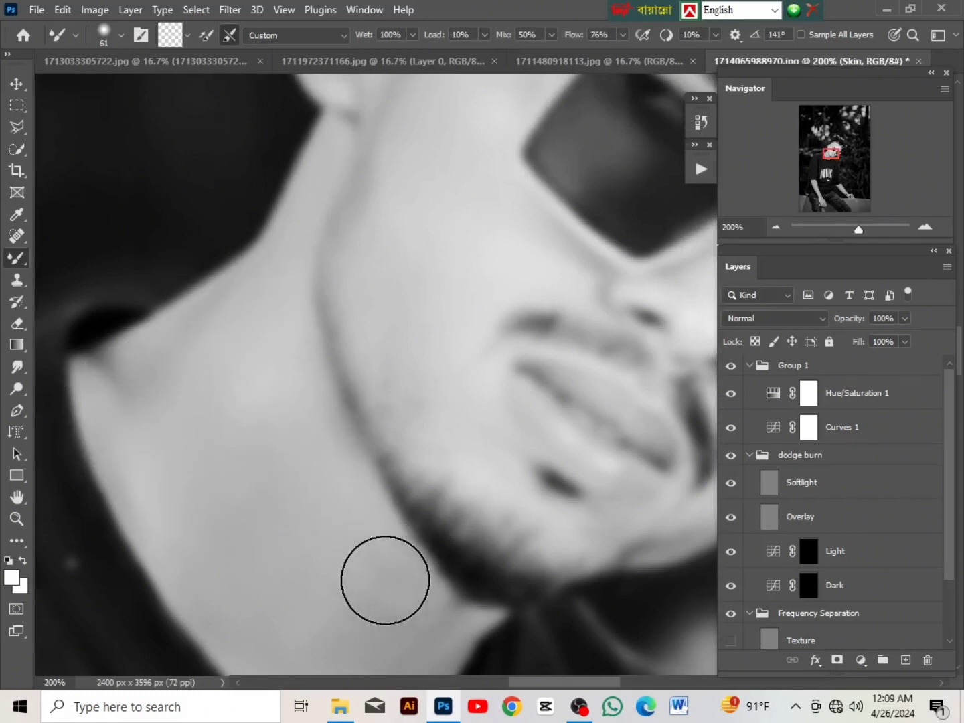
Step: Smooth the forehead and cheek on the Skin layer with a 94 px Mixer Brush
key("ctrl+minus")
key("ctrl+minus")
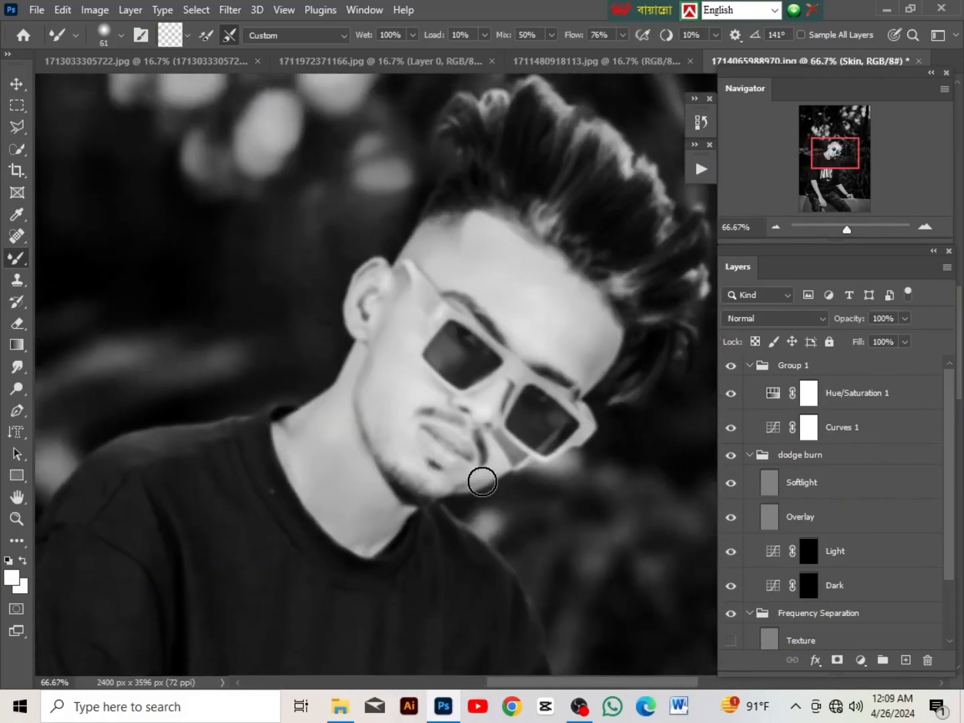
key("ctrl+plus")
scroll(390, 519, "up", 1)
scroll(375, 492, "right", 1)
scroll(395, 375, "up", 1)
right_click(404, 354)
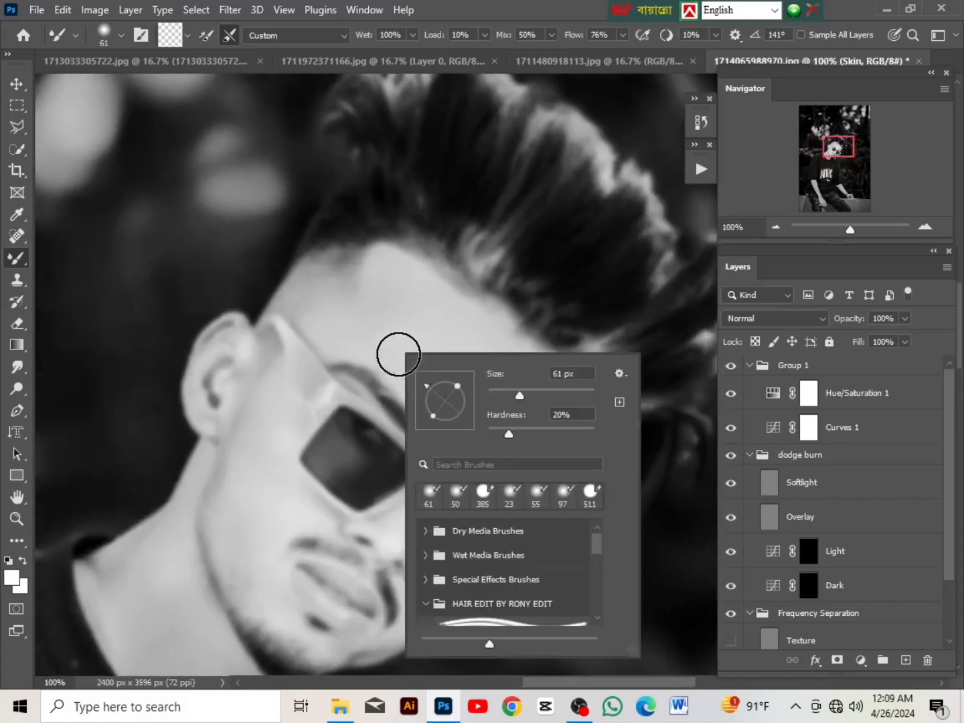
left_click(539, 397)
left_click(409, 310)
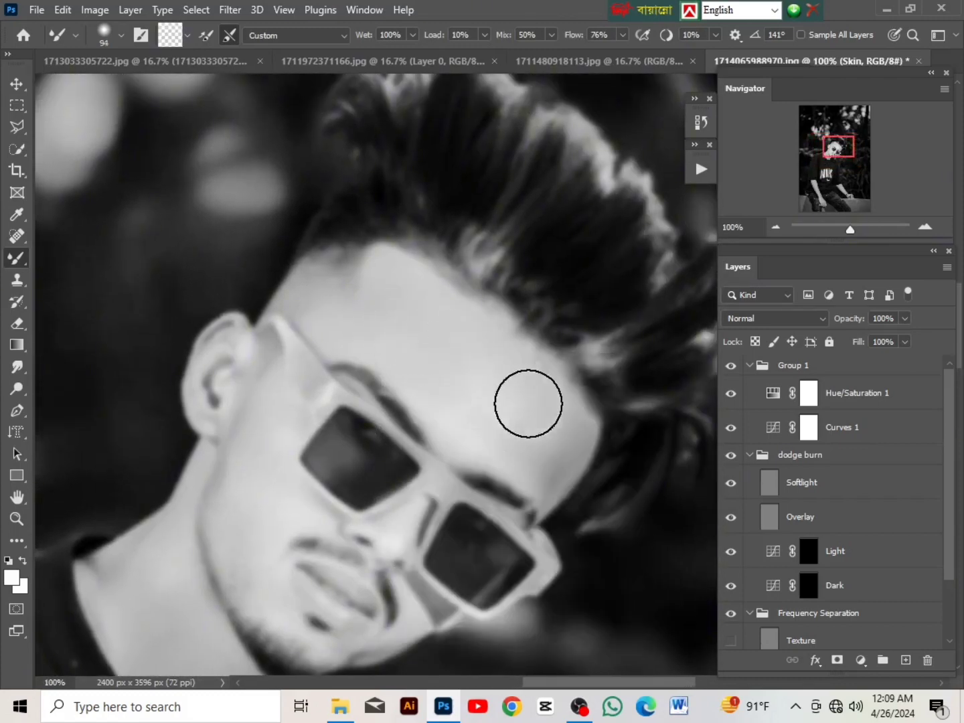
left_click_drag(548, 443, 541, 463)
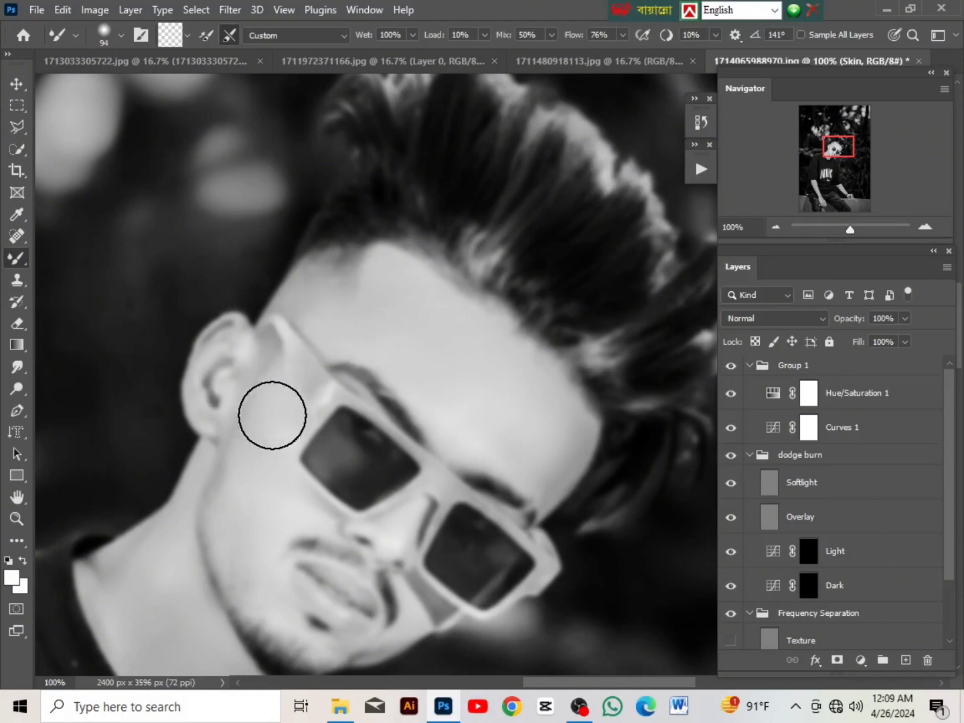
scroll(318, 441, "down", 3)
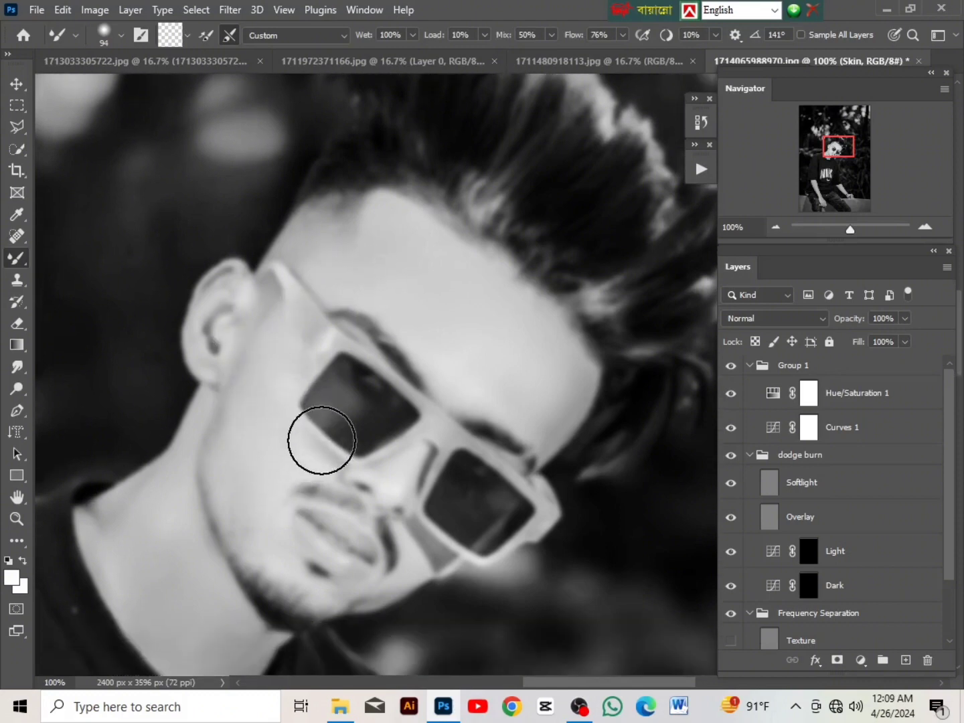
scroll(250, 468, "down", 3)
scroll(296, 488, "up", 2)
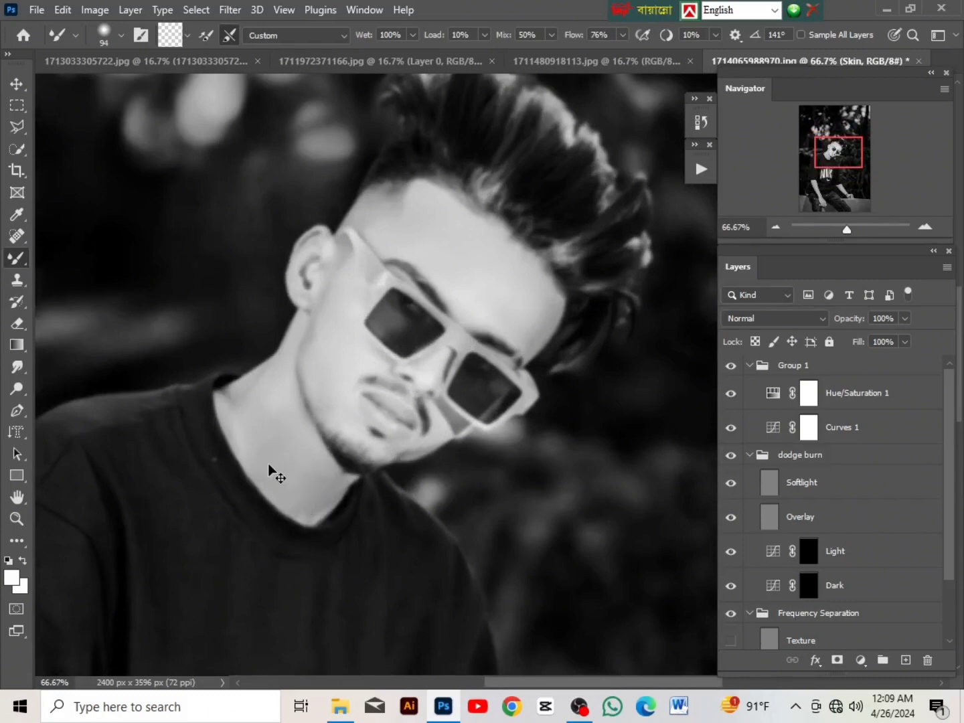
Step: Hide Group 1 to restore the color view and show the Texture layer
scroll(269, 471, "down", 3)
scroll(319, 495, "down", 5)
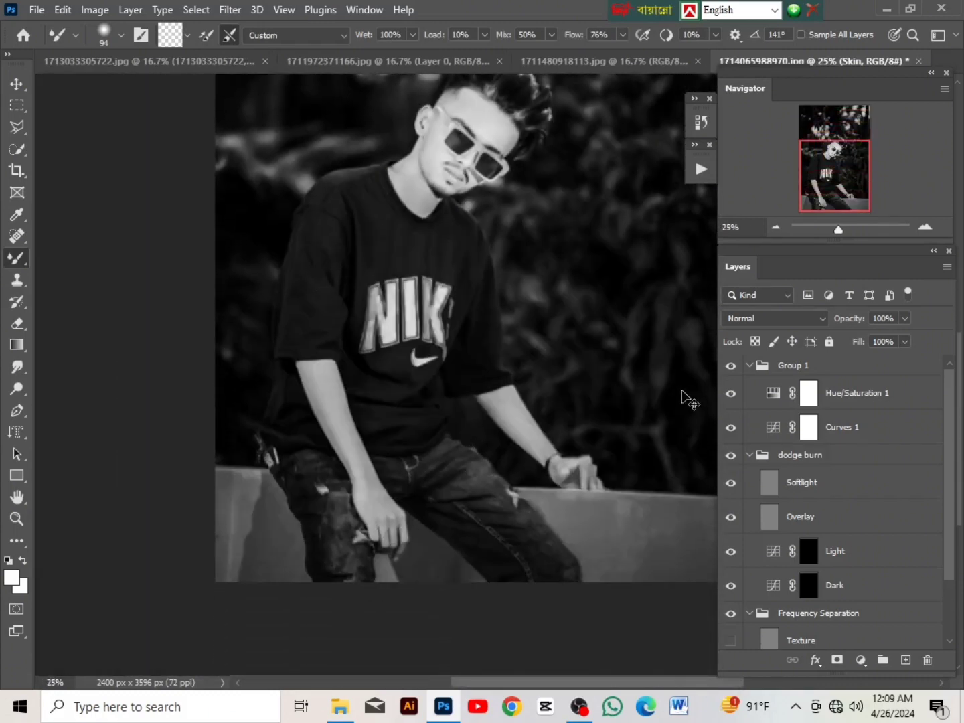
scroll(690, 400, "up", 2)
left_click(729, 367)
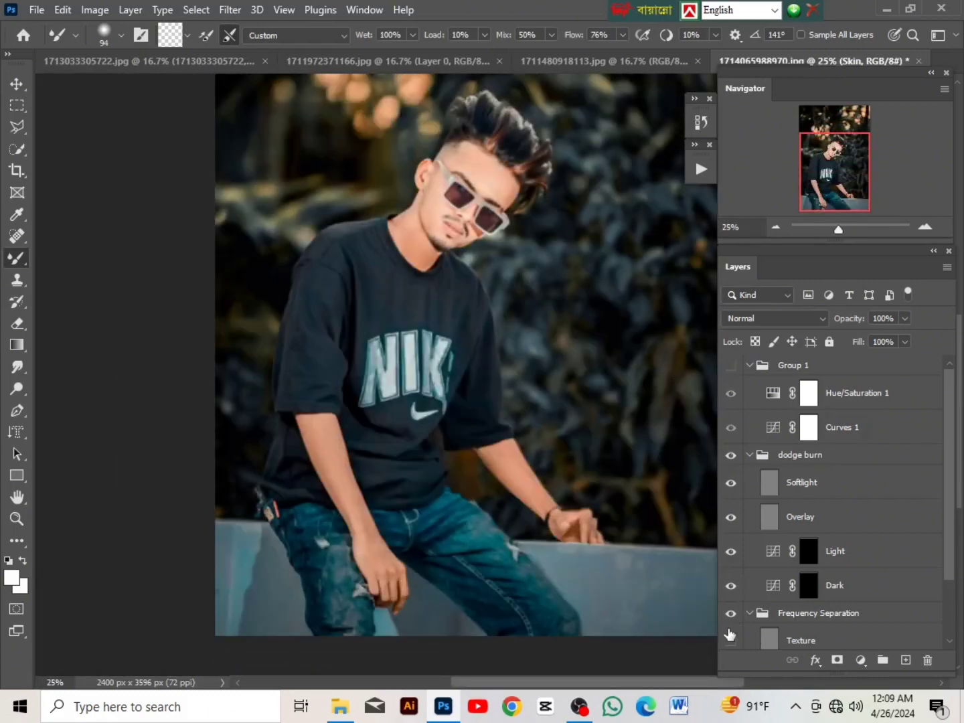
Step: Select the forearm and hand resting on the thigh with the Quick Selection tool
left_click(17, 147)
scroll(275, 351, "down", 2)
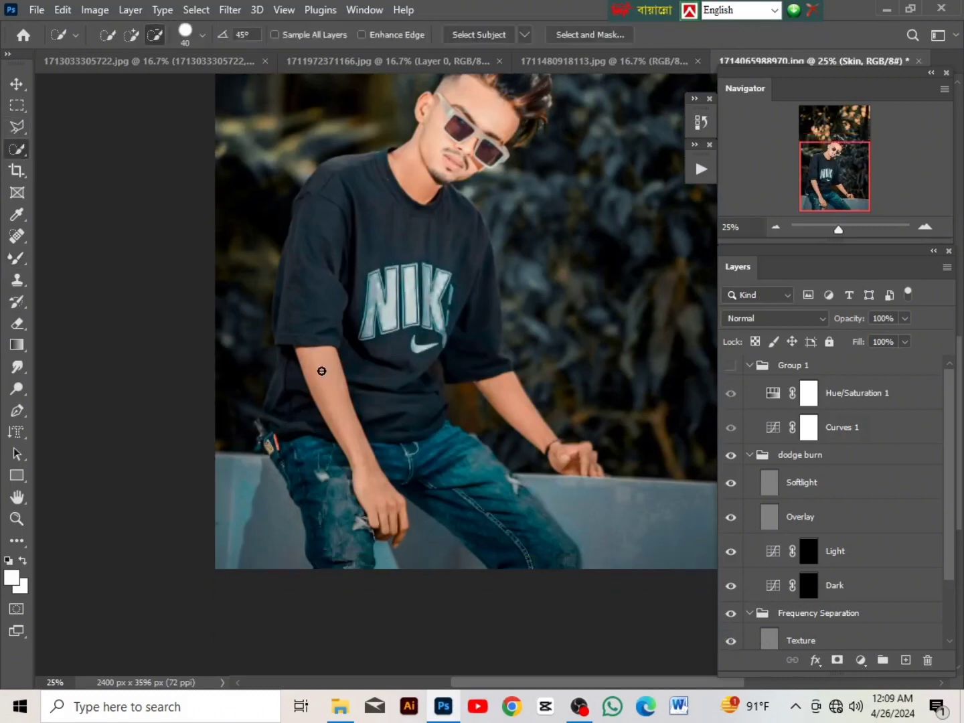
mouse_move(321, 370)
left_mouse_down()
mouse_move(359, 469)
mouse_move(320, 403)
left_mouse_up()
Step: Smooth the skin inside the arm selection with a 199 px Mixer Brush, and deselect it
left_click(16, 257)
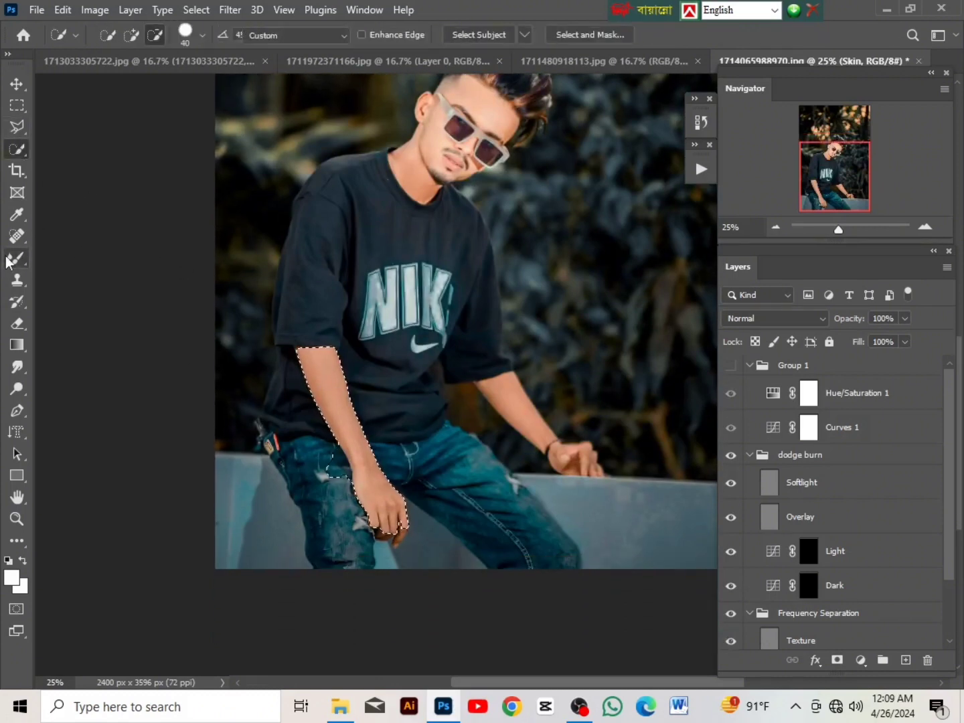
scroll(345, 359, "up", 1)
scroll(344, 359, "down", 1)
right_click(344, 359)
left_click_drag(438, 275, 508, 276)
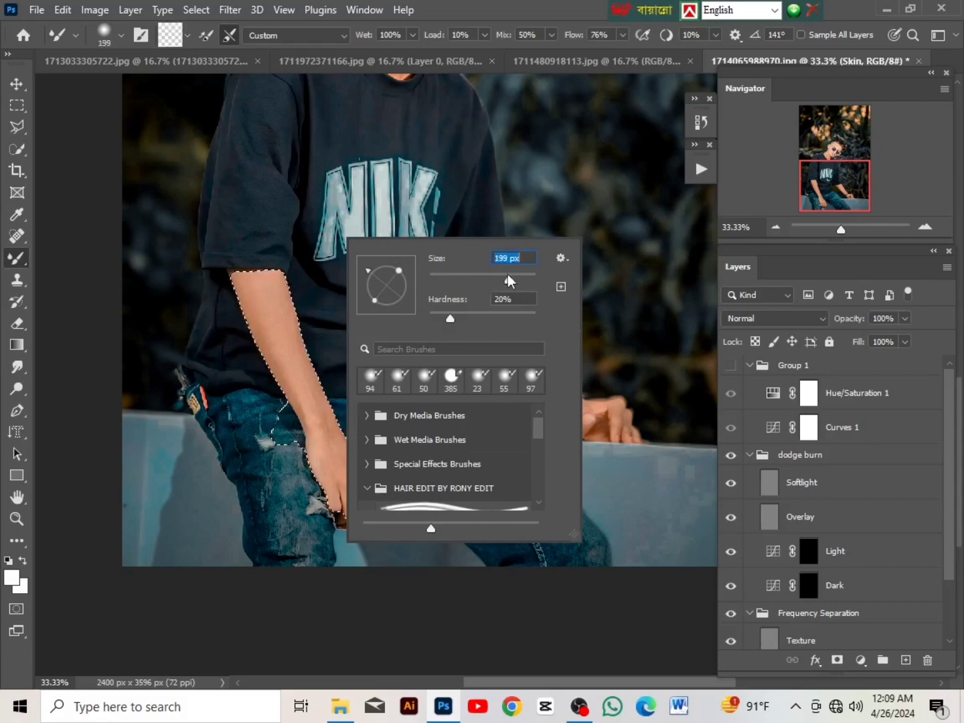
left_click(263, 301)
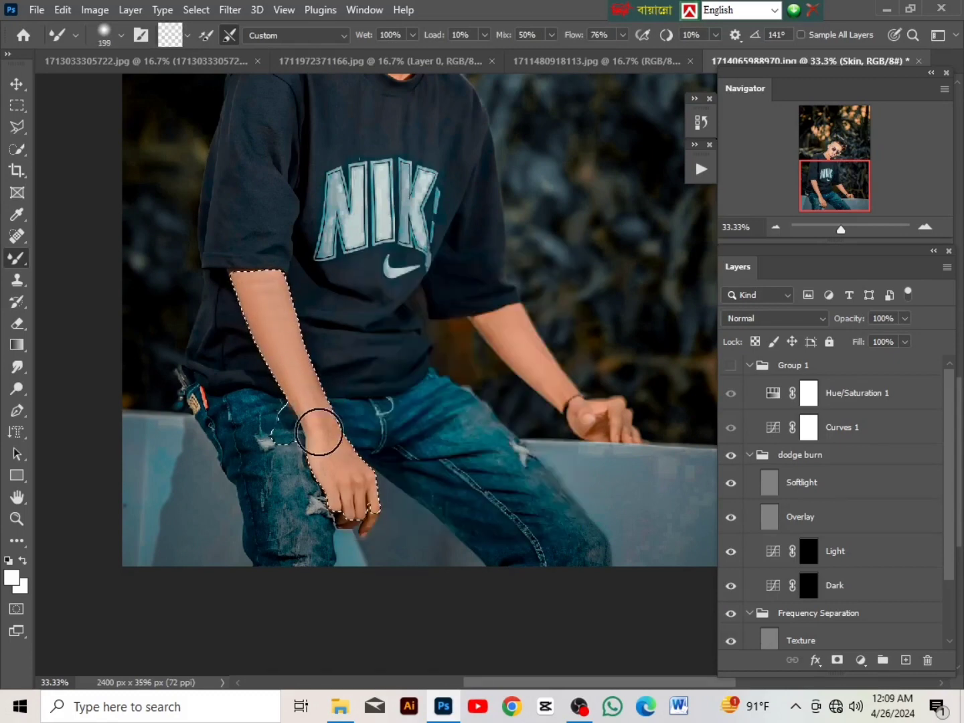
scroll(358, 468, "up", 1)
key("ctrl+d")
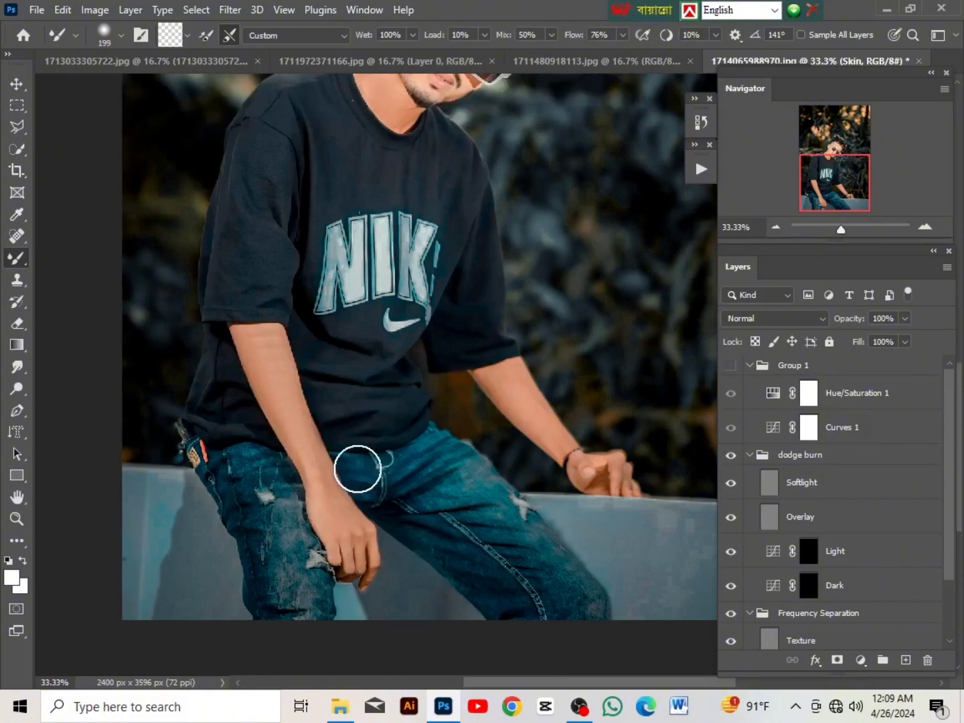
Step: Select the forearm reaching to the wall with Quick Selection, smooth its skin with the 199 px Mixer Brush, and deselect it
left_click(17, 150)
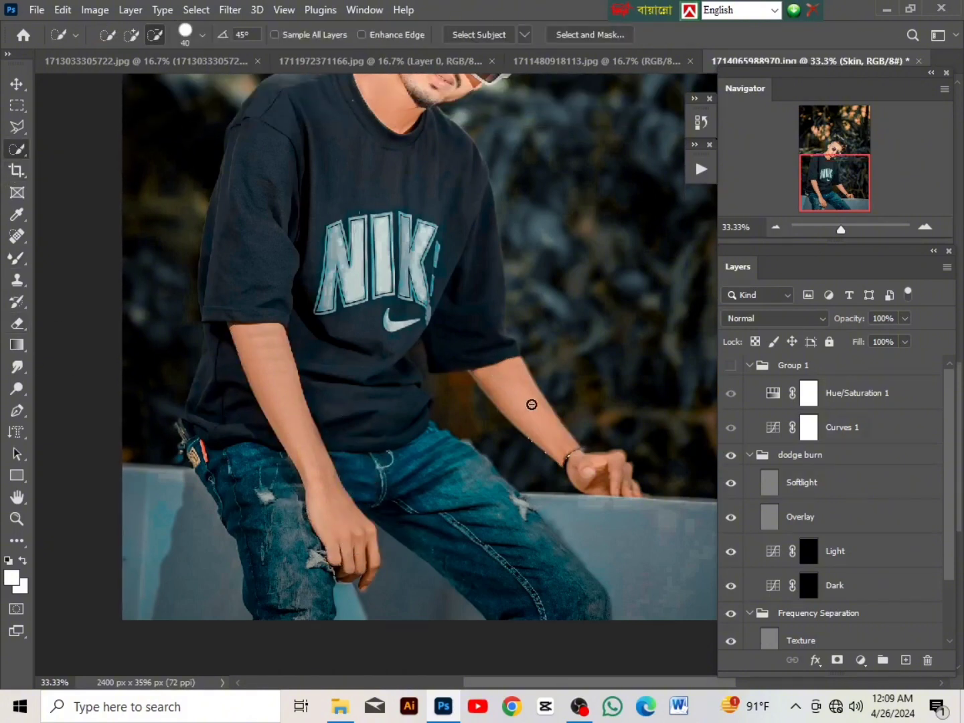
left_click_drag(497, 377, 562, 455)
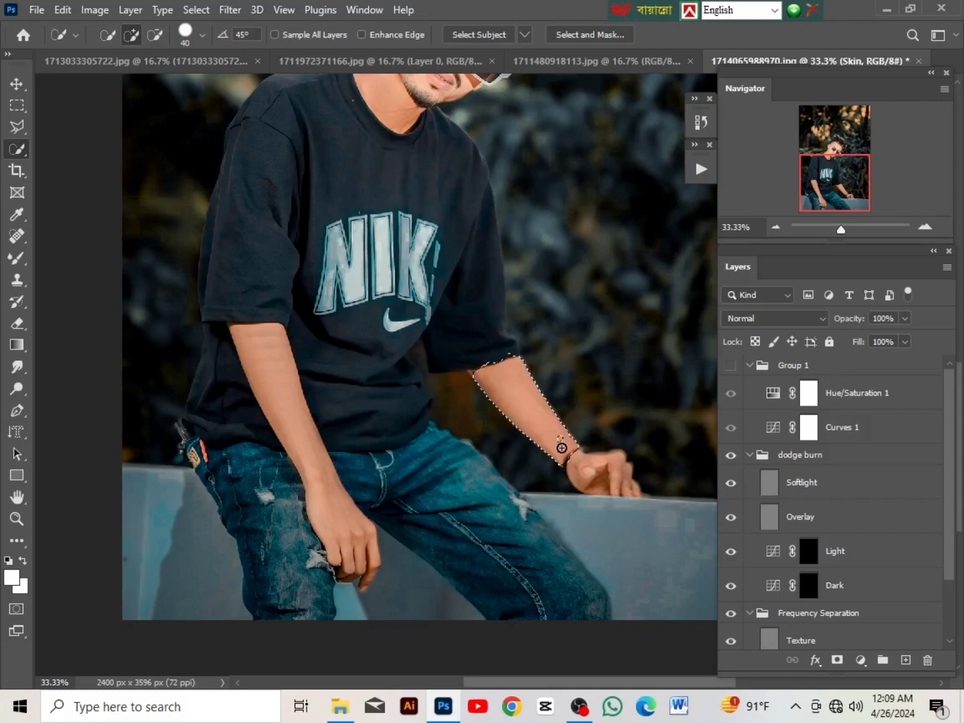
left_click(17, 258)
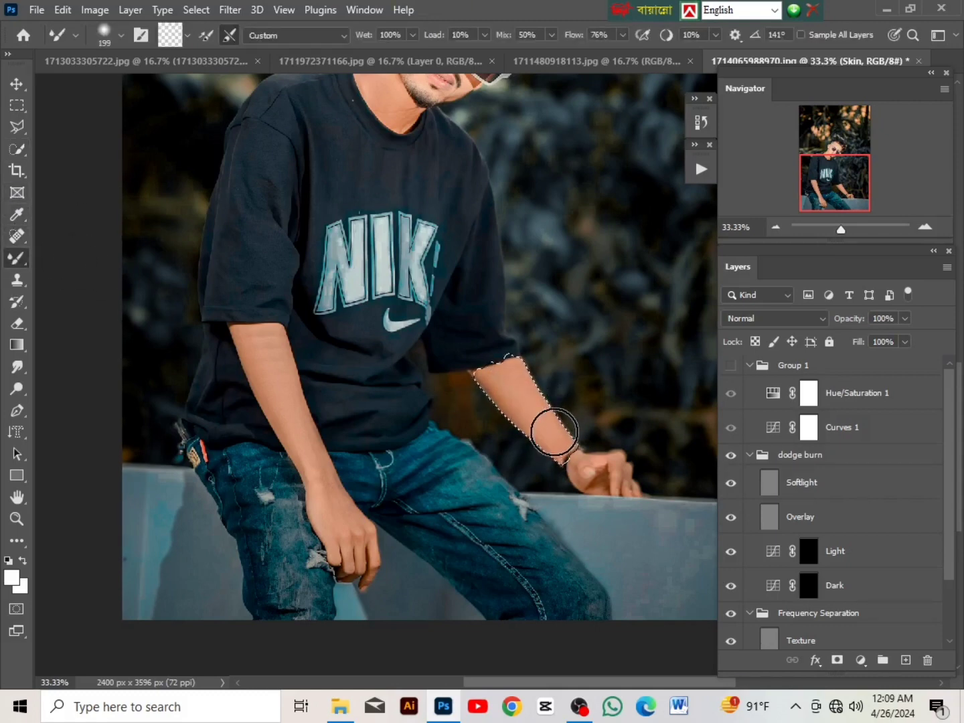
scroll(421, 409, "up", 3)
key("ctrl+minus")
key("ctrl+minus")
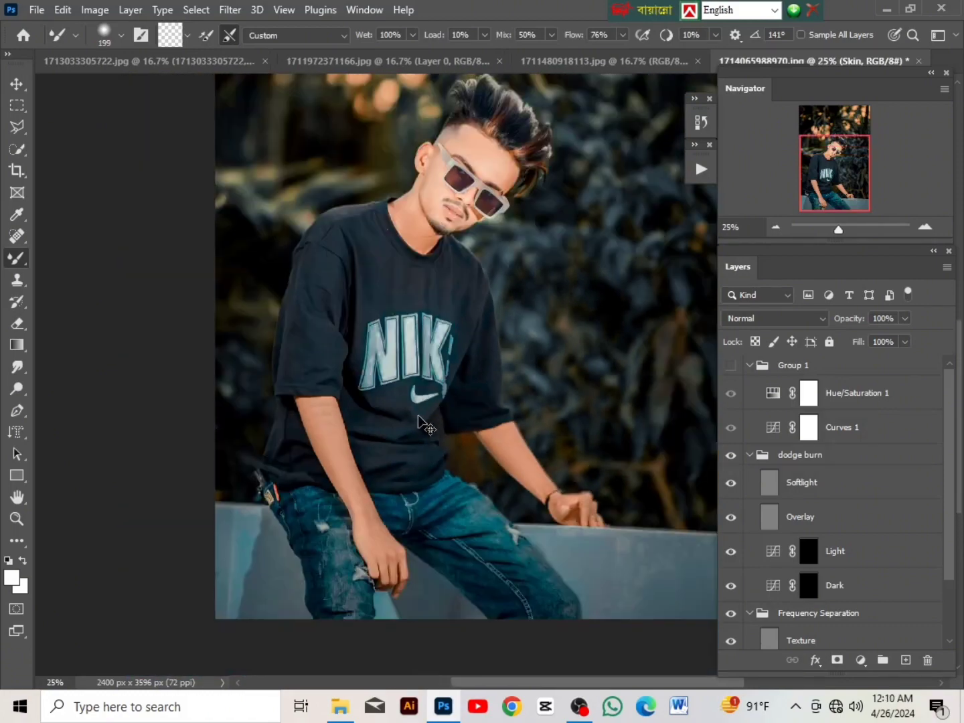
Step: Merge the dodge burn and Frequency Separation groups into the Background layer
scroll(535, 462, "right", 3)
scroll(813, 556, "down", 1)
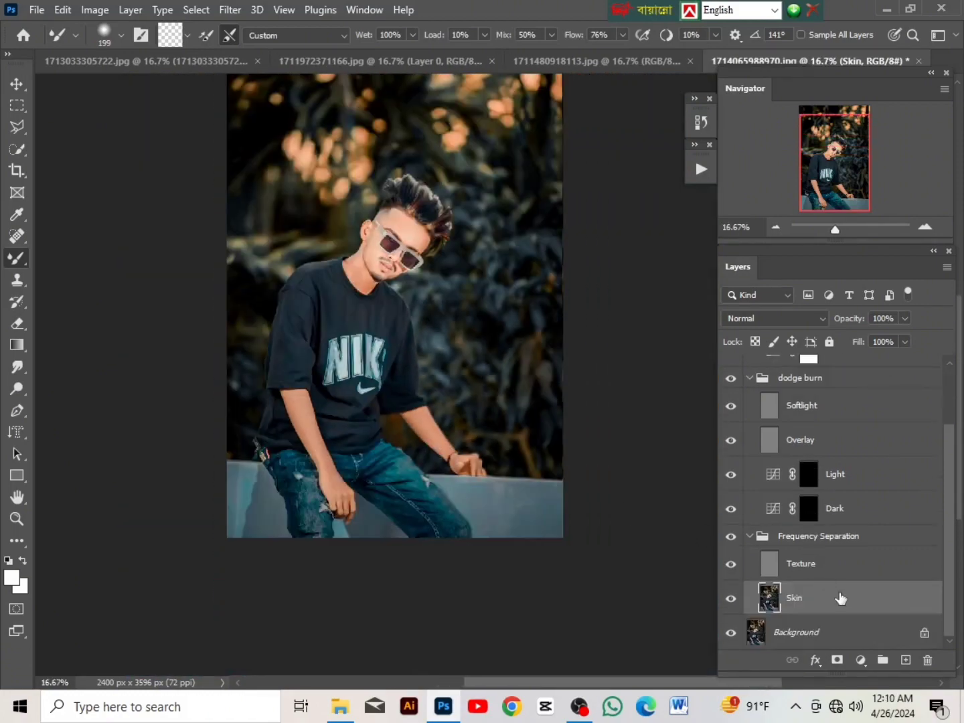
right_click(840, 595)
left_click(711, 520)
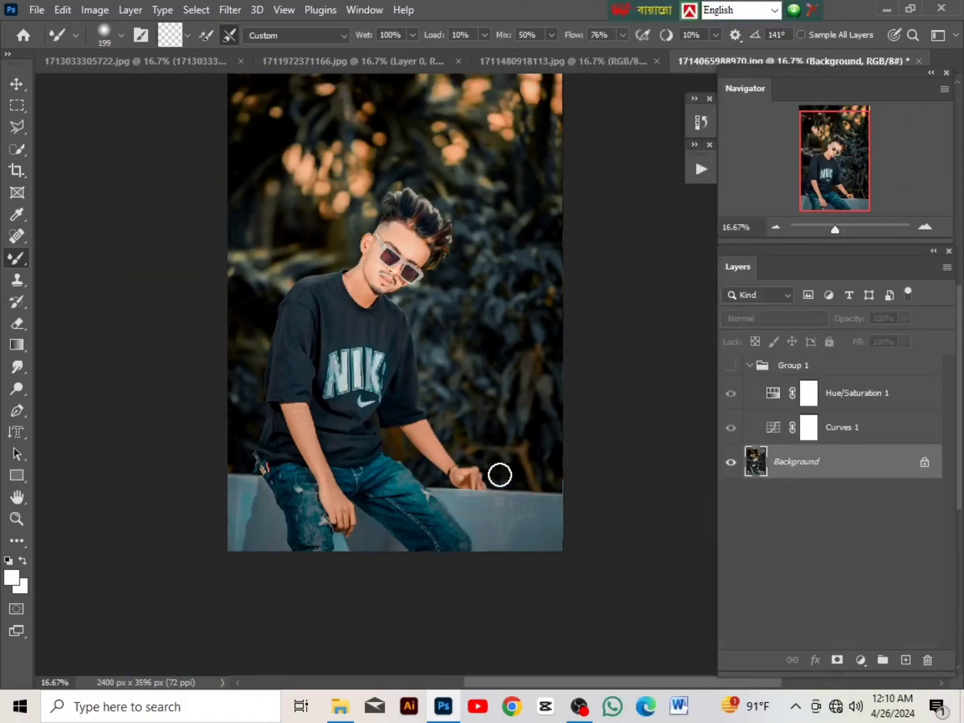
Step: Examine the retouched face, arms and overall photo at different magnifications
key("ctrl+plus")
key("ctrl+plus")
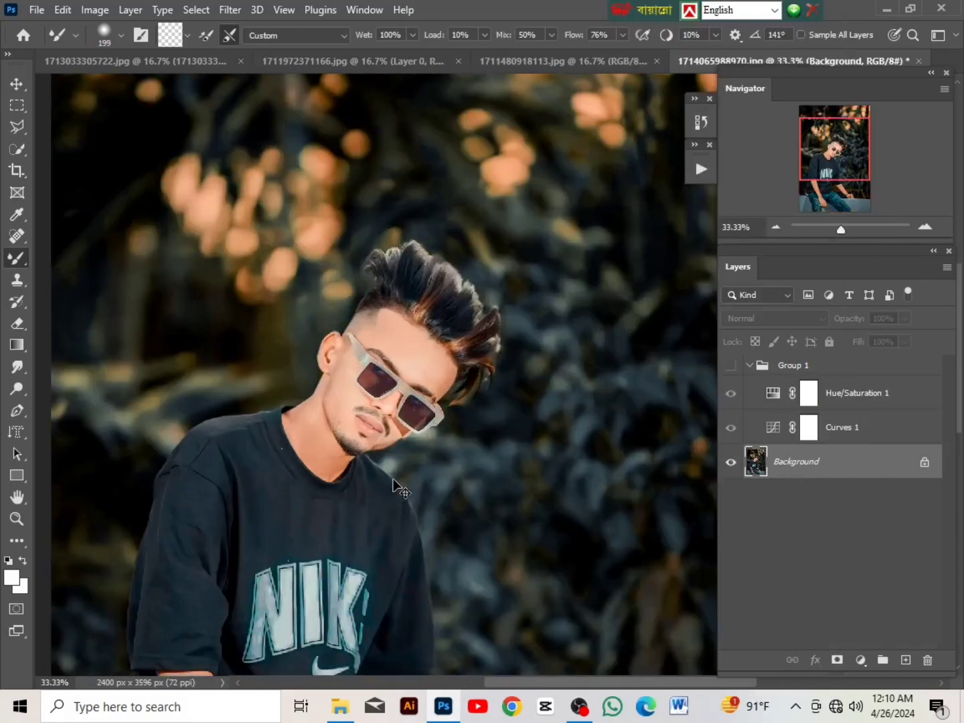
key("ctrl+minus")
key("ctrl+minus")
key("ctrl+minus")
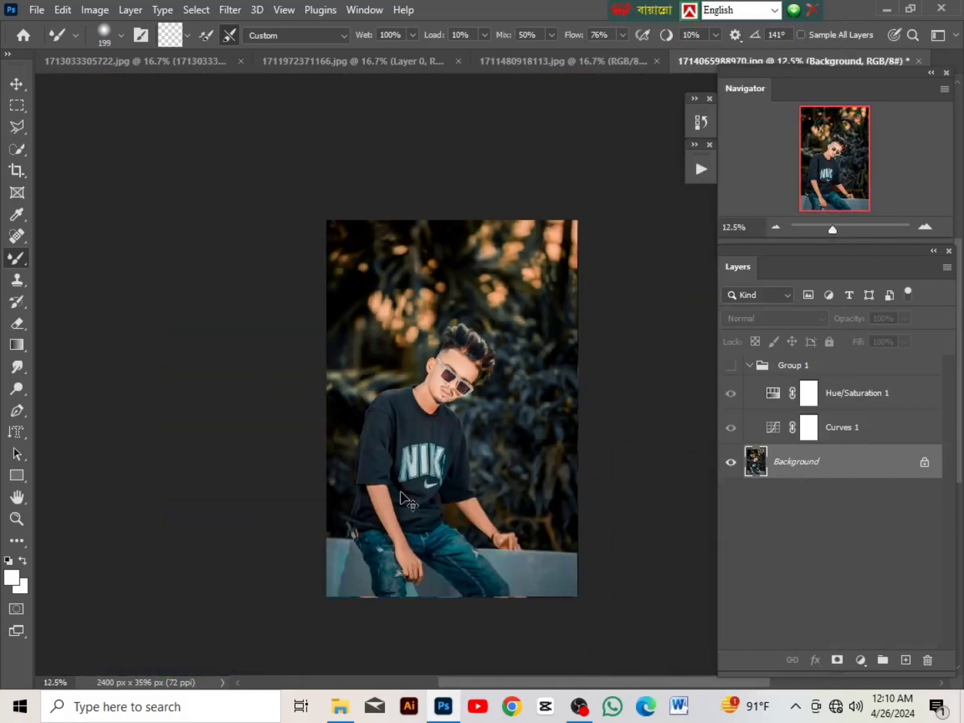
scroll(395, 492, "right", 1)
scroll(395, 496, "down", 2)
key("ctrl+plus")
scroll(469, 538, "left", 5)
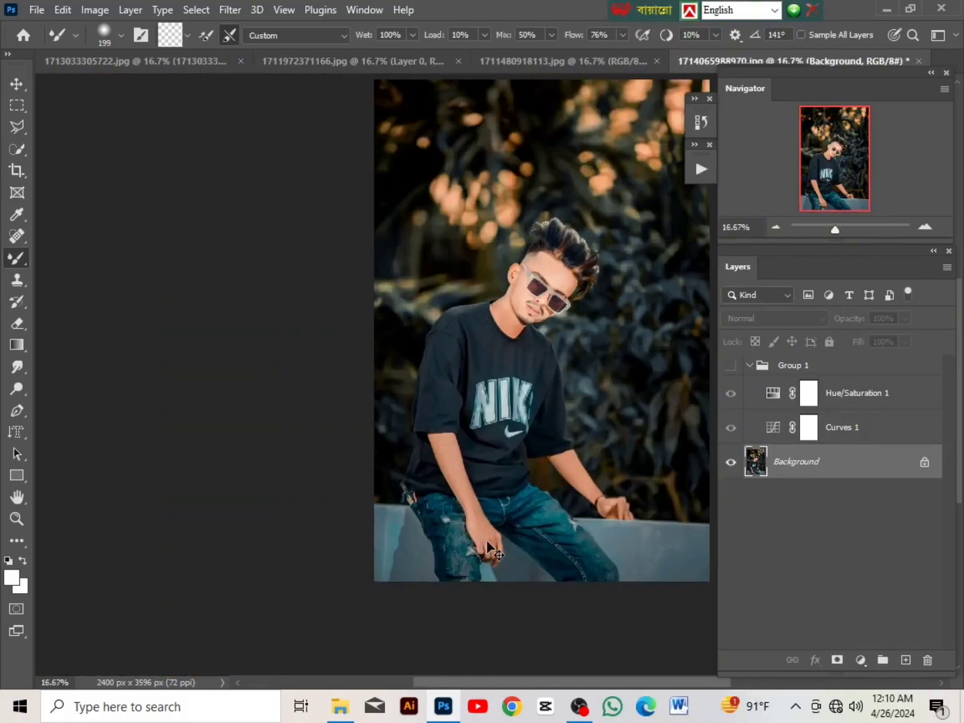
scroll(470, 544, "right", 7)
scroll(474, 549, "up", 6)
scroll(471, 550, "right", 3)
scroll(415, 539, "down", 4)
scroll(354, 529, "up", 2)
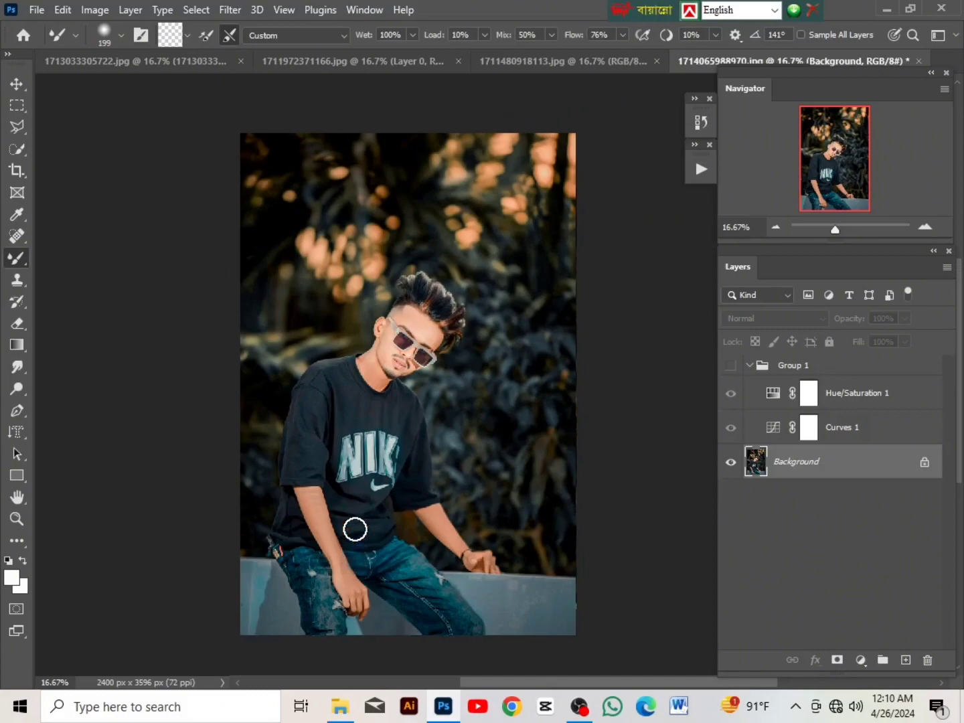